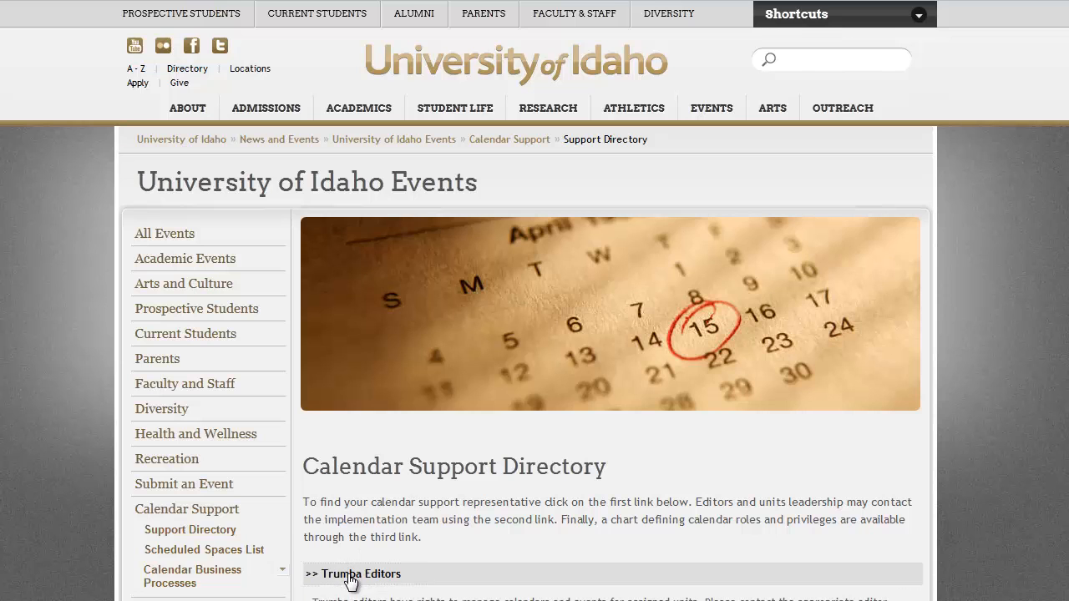
Step: Scroll down the Support Directory page through the Trumba Editors contact list
scroll(534, 301, down, 5)
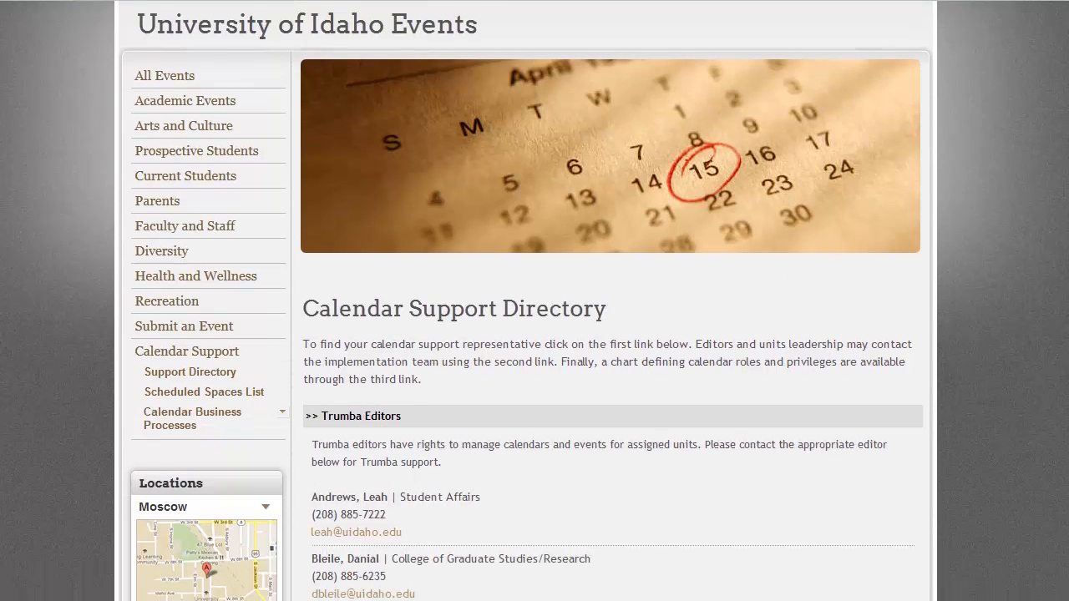
scroll(534, 300, down, 2)
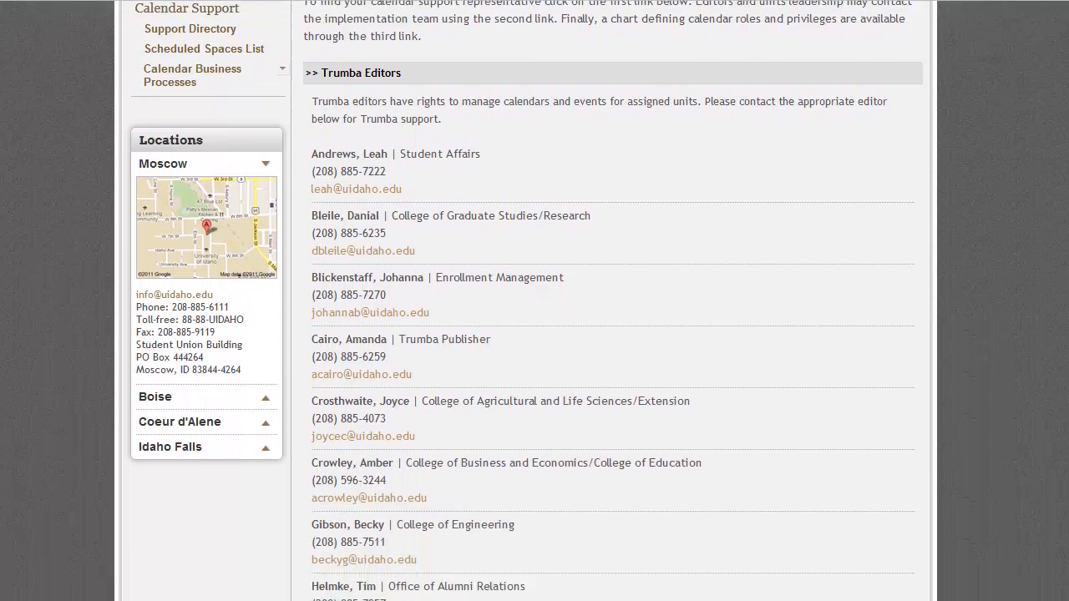
scroll(534, 301, down, 2)
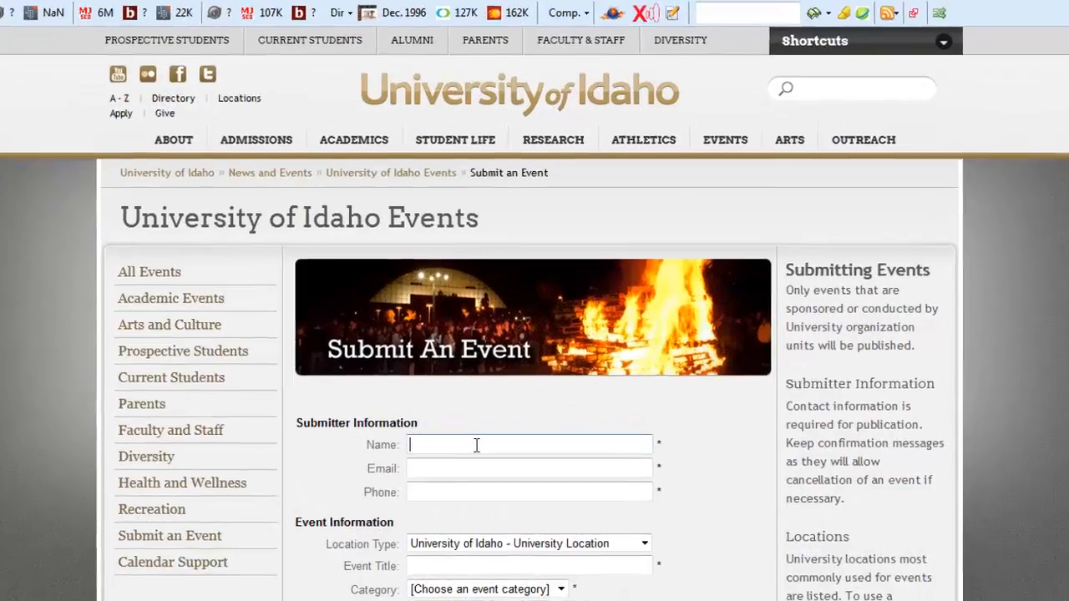
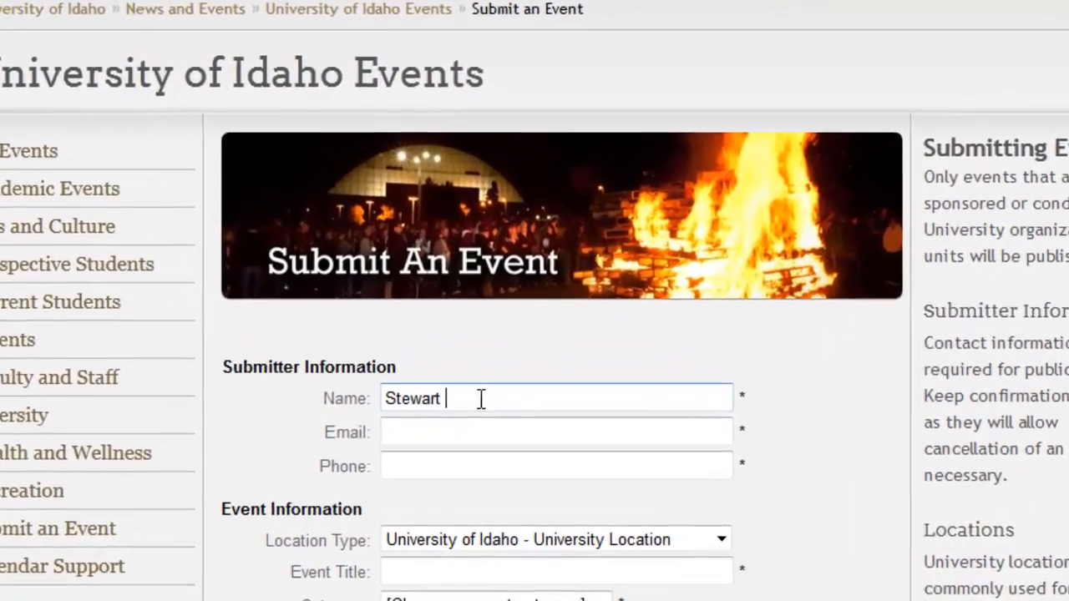
Step: Enter the submitter's full name, university e-mail address and phone number in the contact fields
key(Tab)
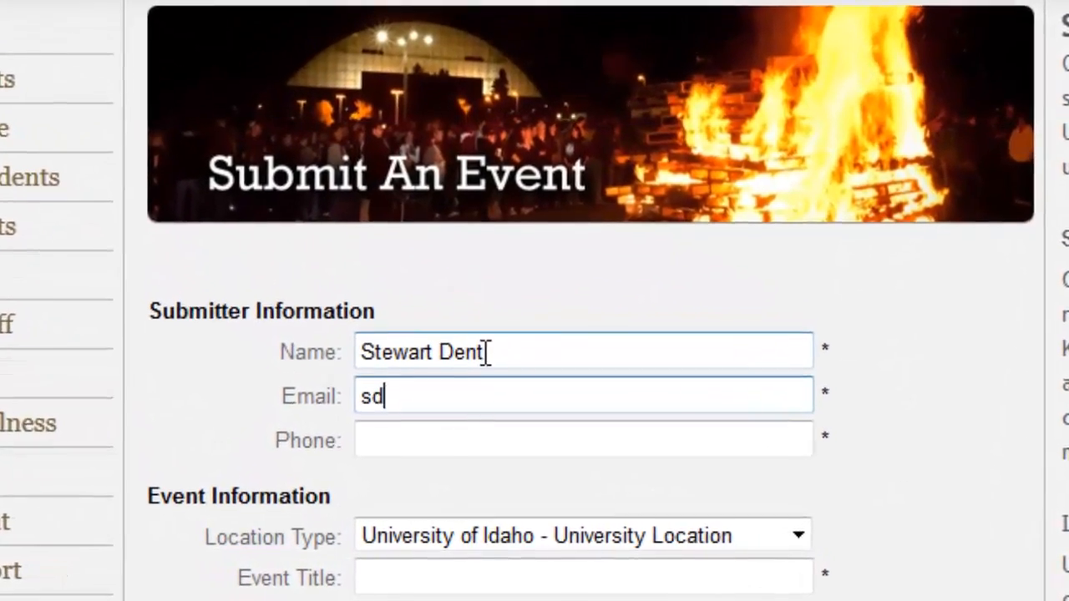
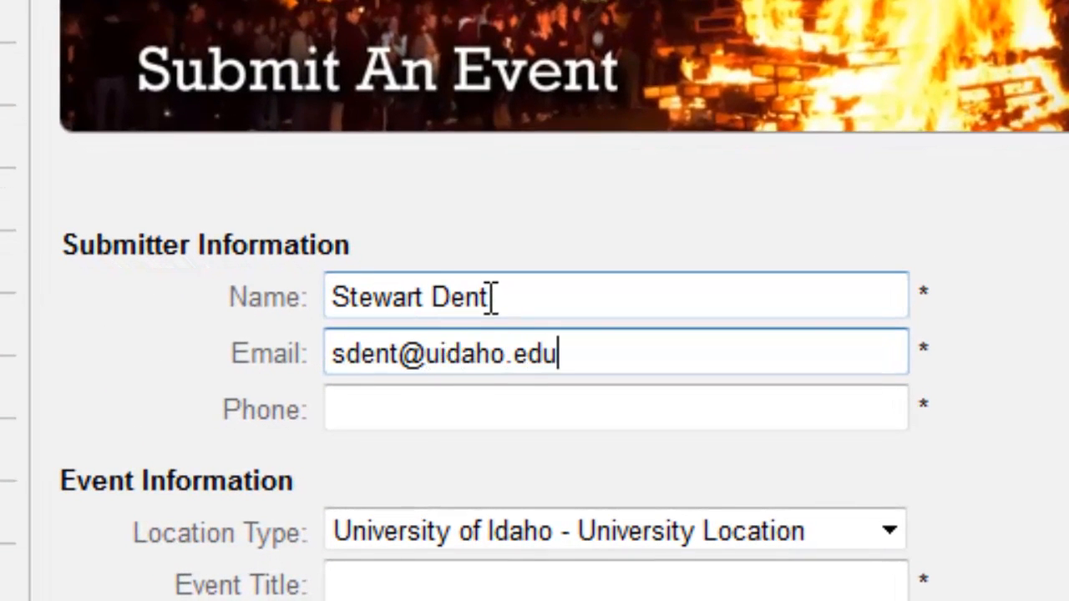
key(Tab)
text(()
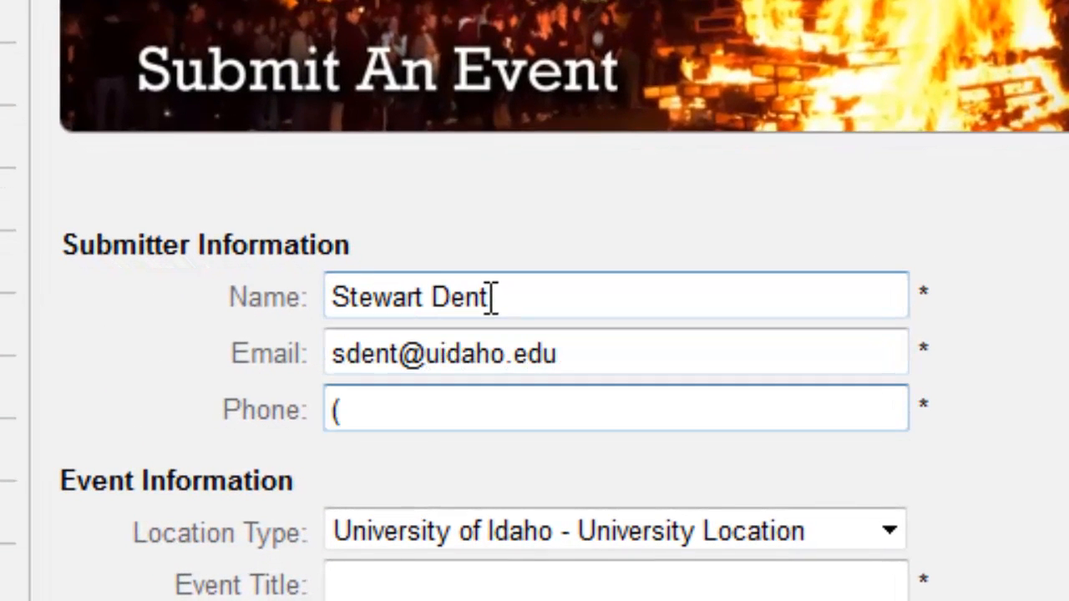
text(208) 555-)
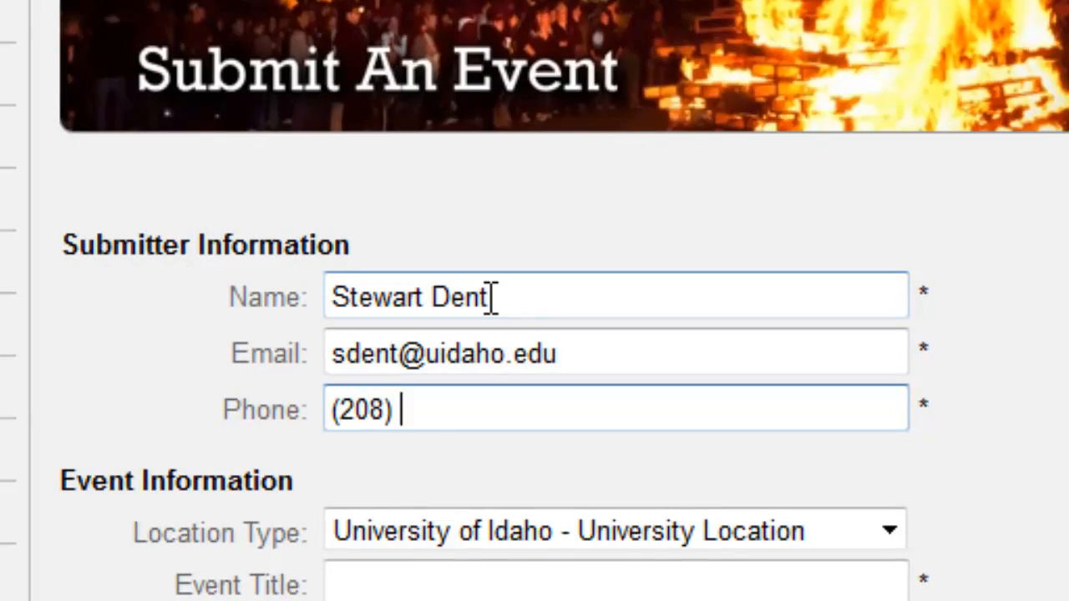
text(5555)
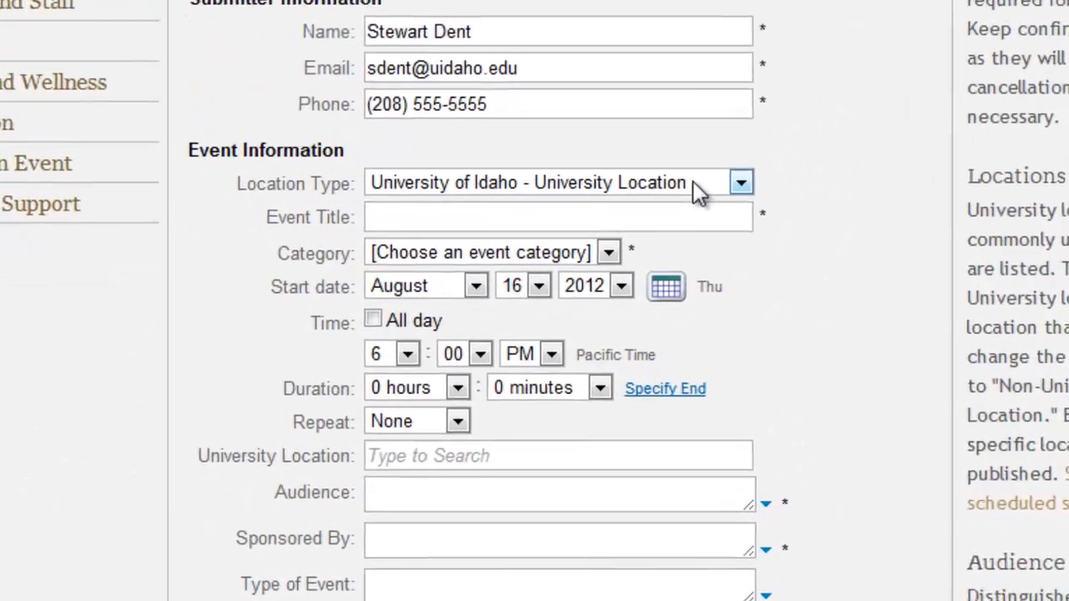
Step: Keep University Location and choose Auditorium - Administration Building - Main Campus from the 'au' search
click(693, 181)
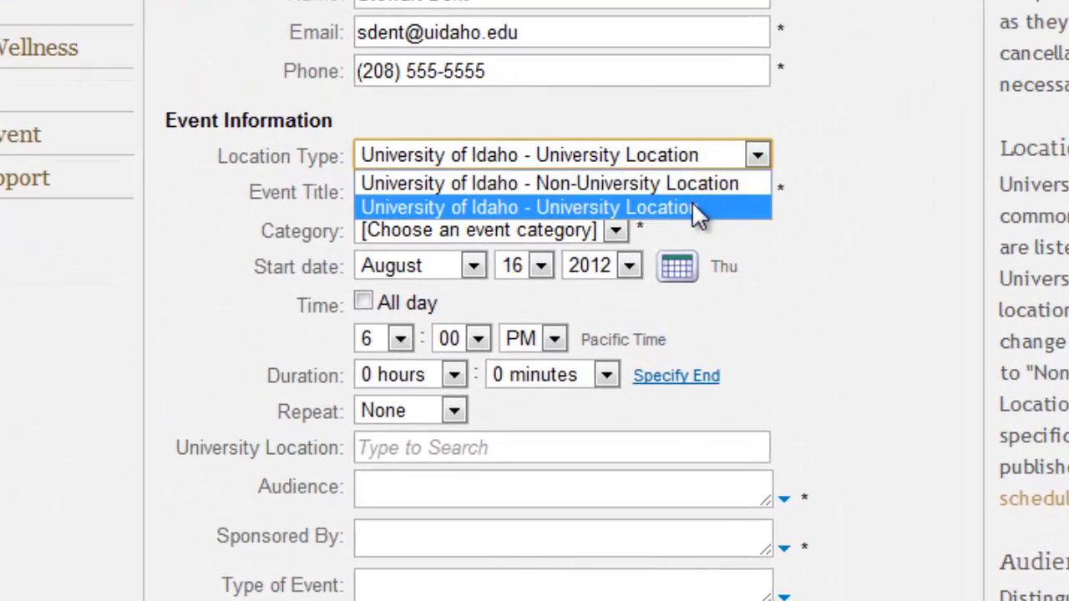
click(691, 205)
click(519, 453)
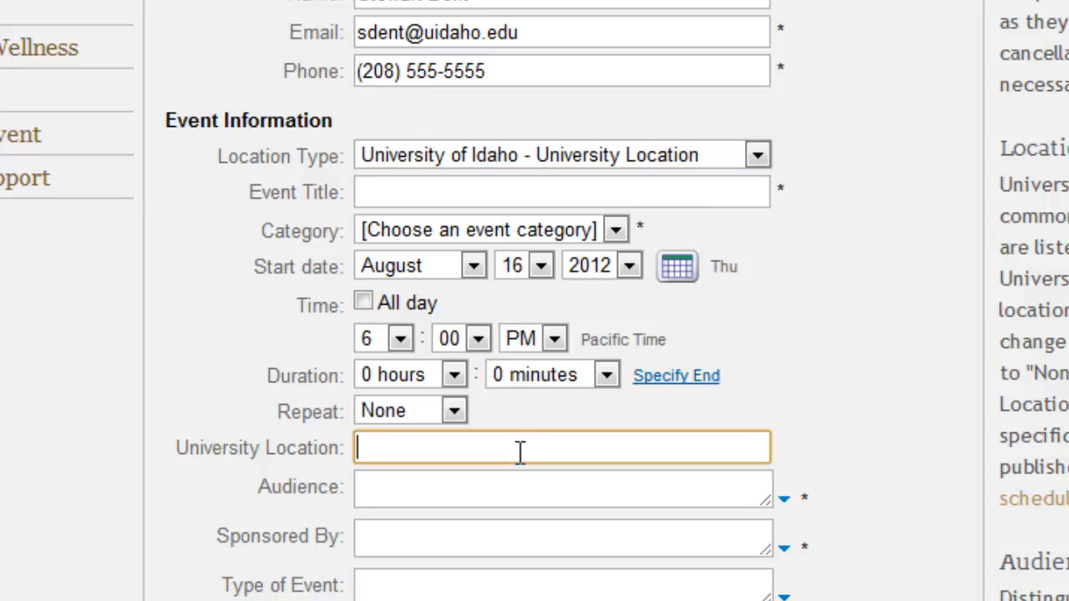
text(au)
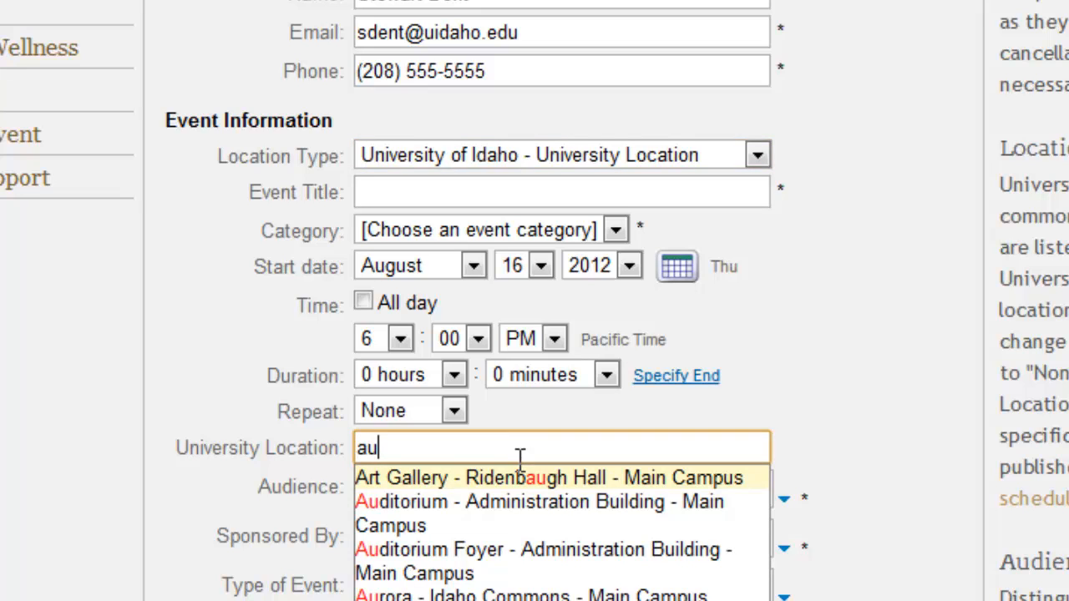
click(481, 504)
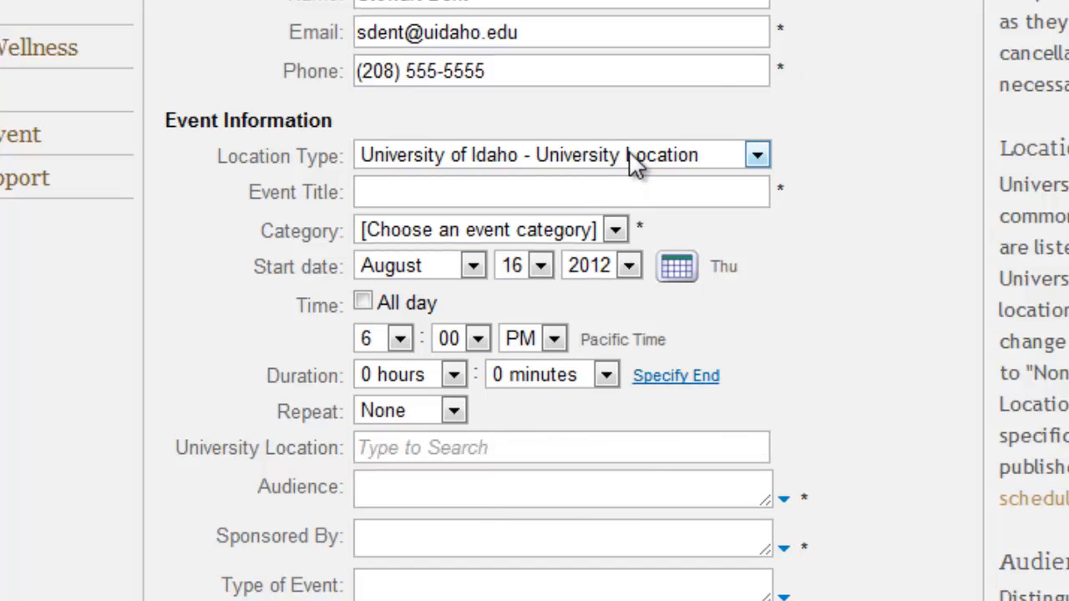
Step: Enter Spokane Arena, 720 West Mallon, Spokane, WA 99201 as a non-university location, then revert to University Location
click(635, 163)
click(632, 184)
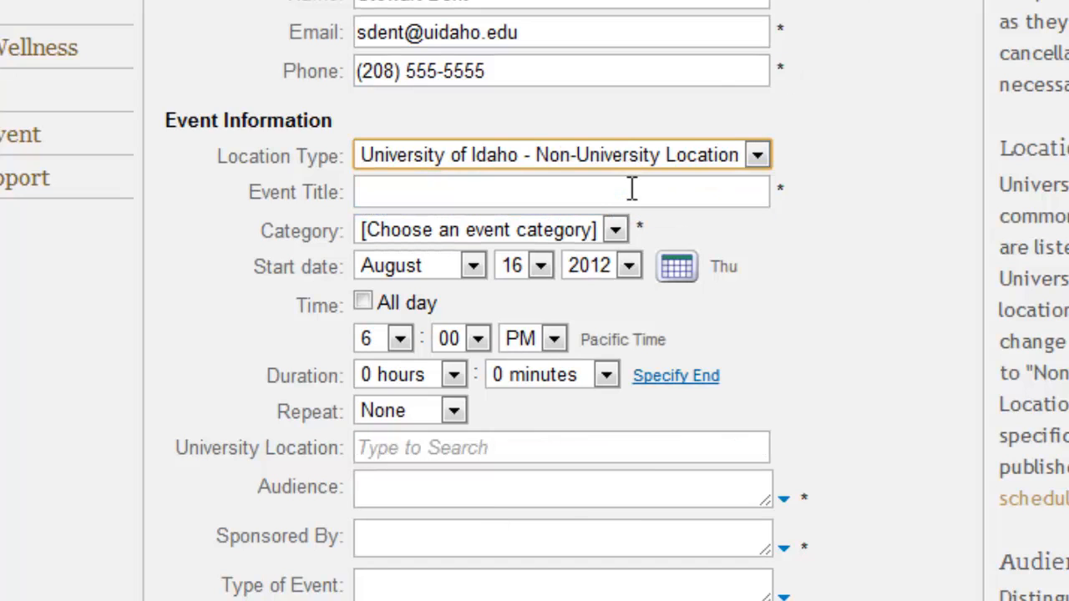
click(572, 290)
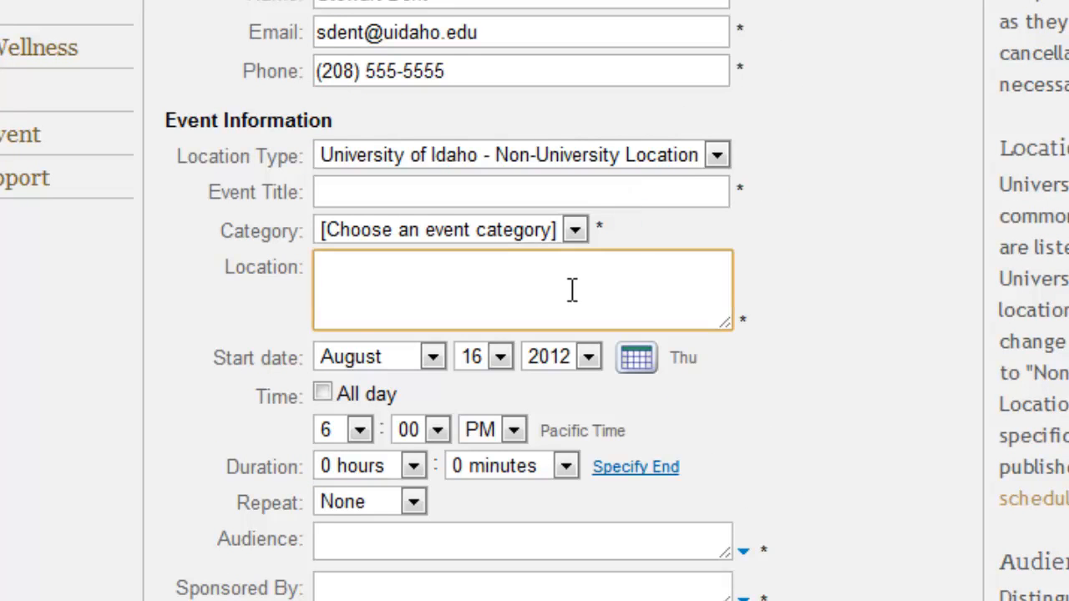
text(Spokane Arena)
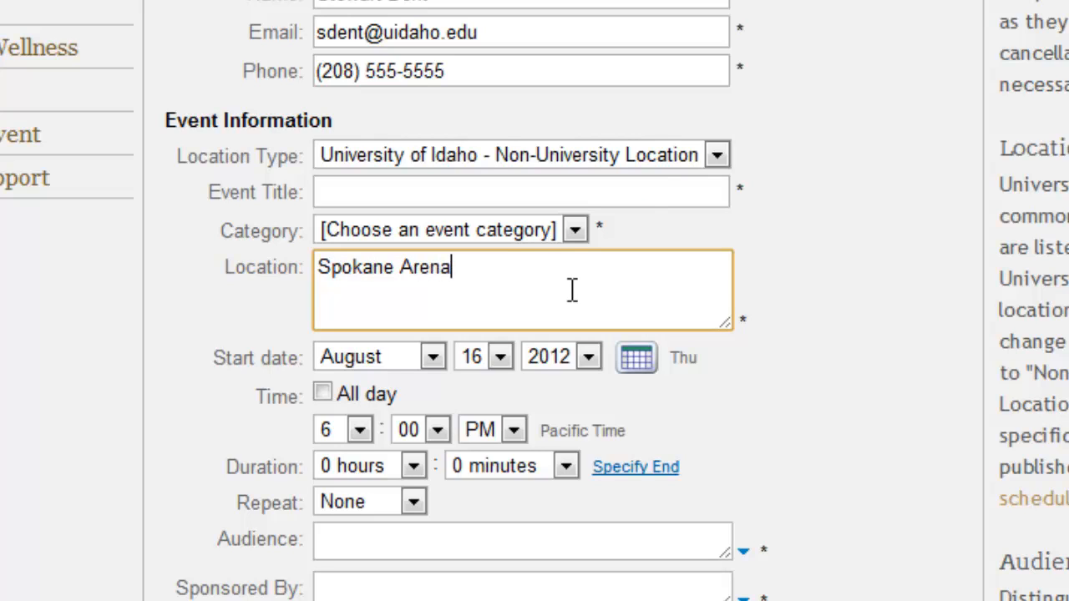
key(Return)
text(720 Wes)
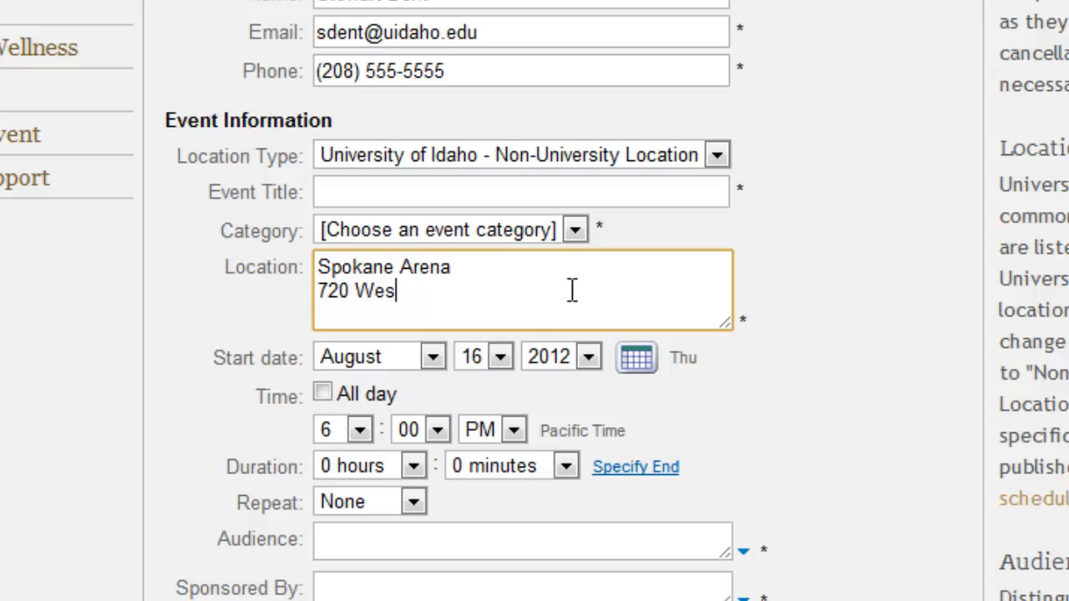
text(t Mallon)
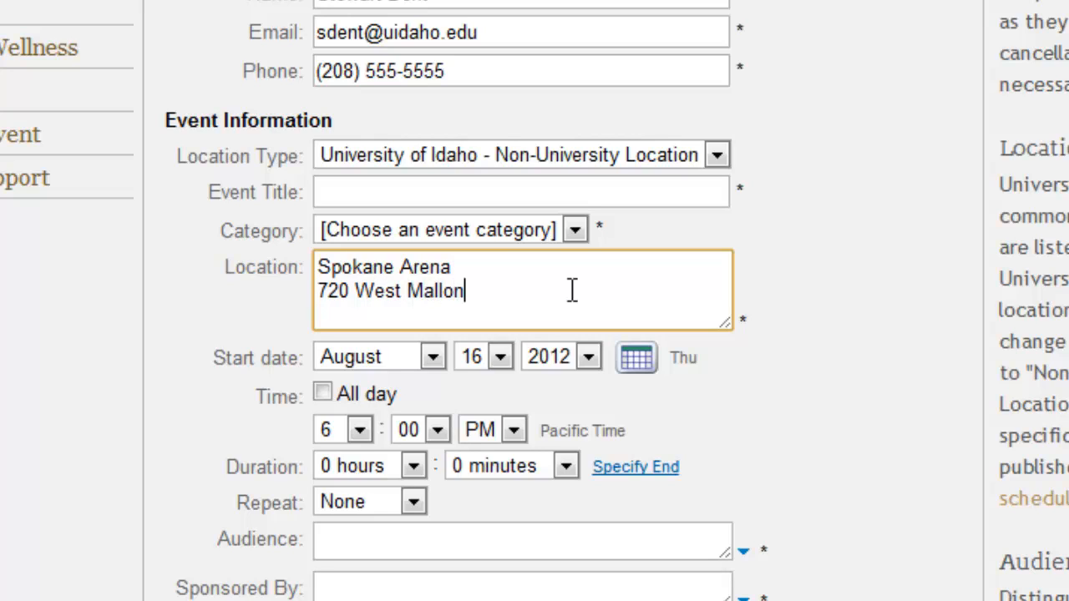
key(Return)
text(Spokane)
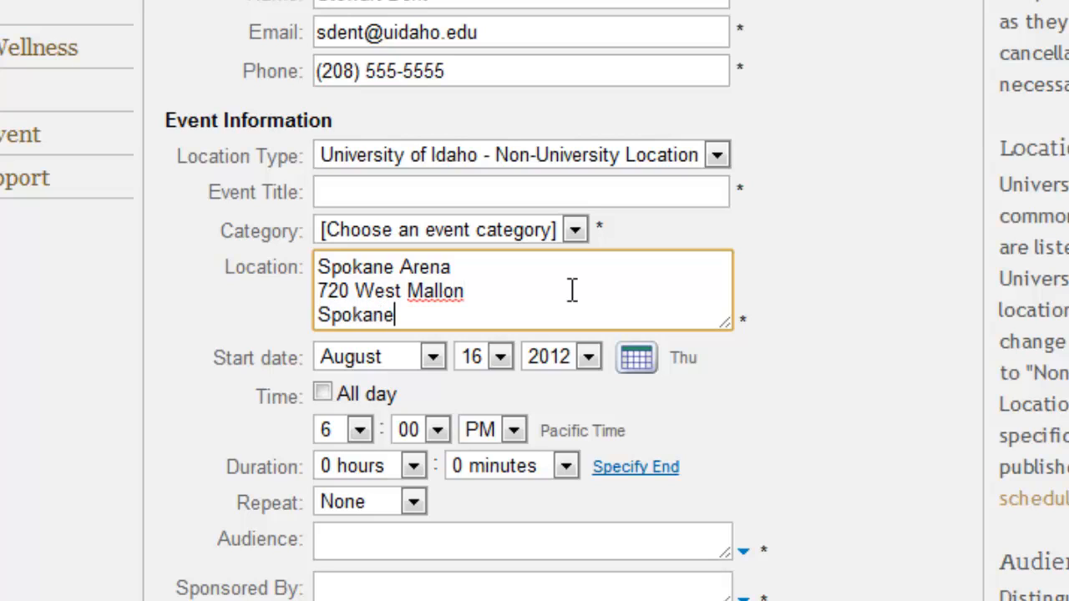
text(, WA 99201)
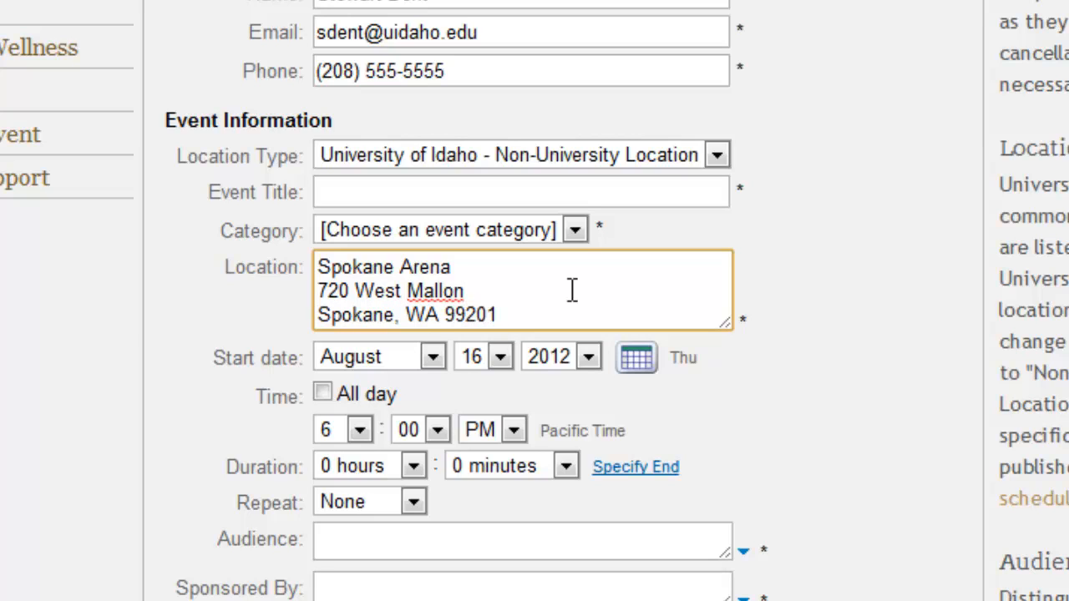
click(540, 154)
click(544, 209)
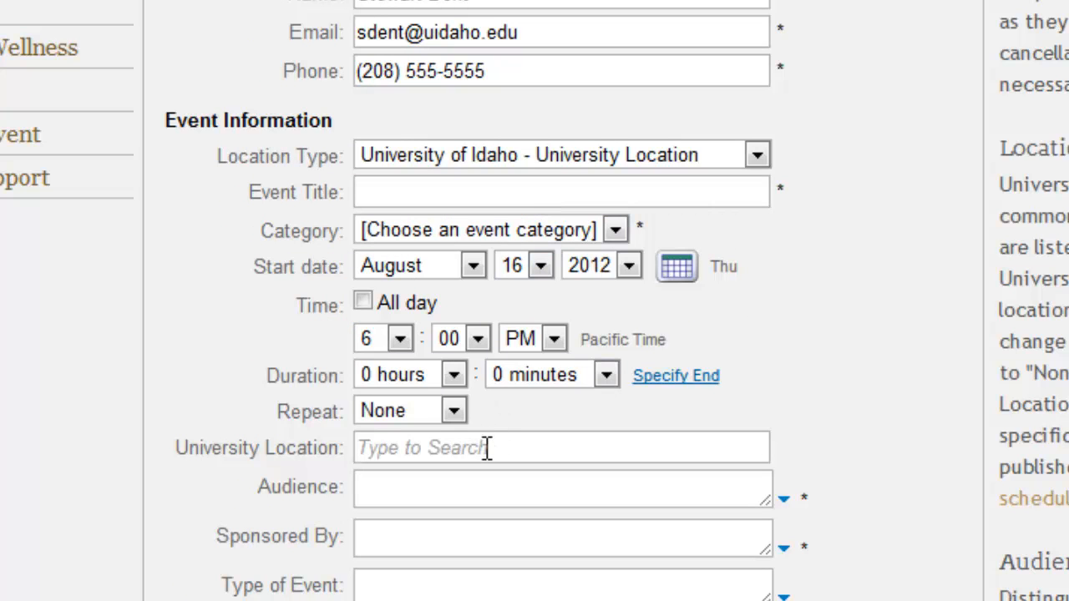
Step: Set the venue back to Auditorium - Administration Building - Main Campus
click(487, 448)
text(aud)
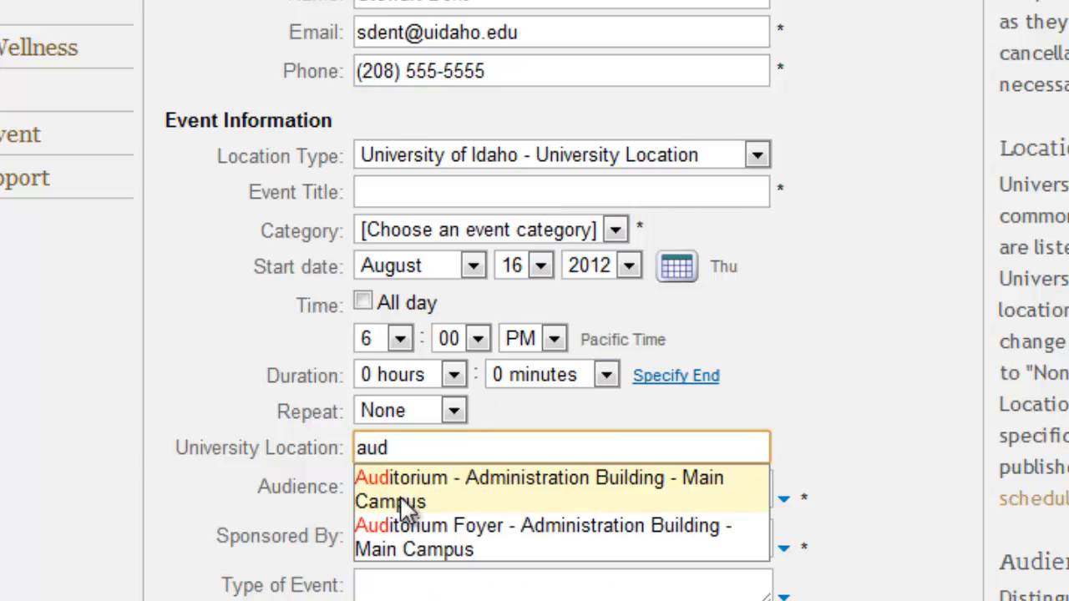
click(400, 495)
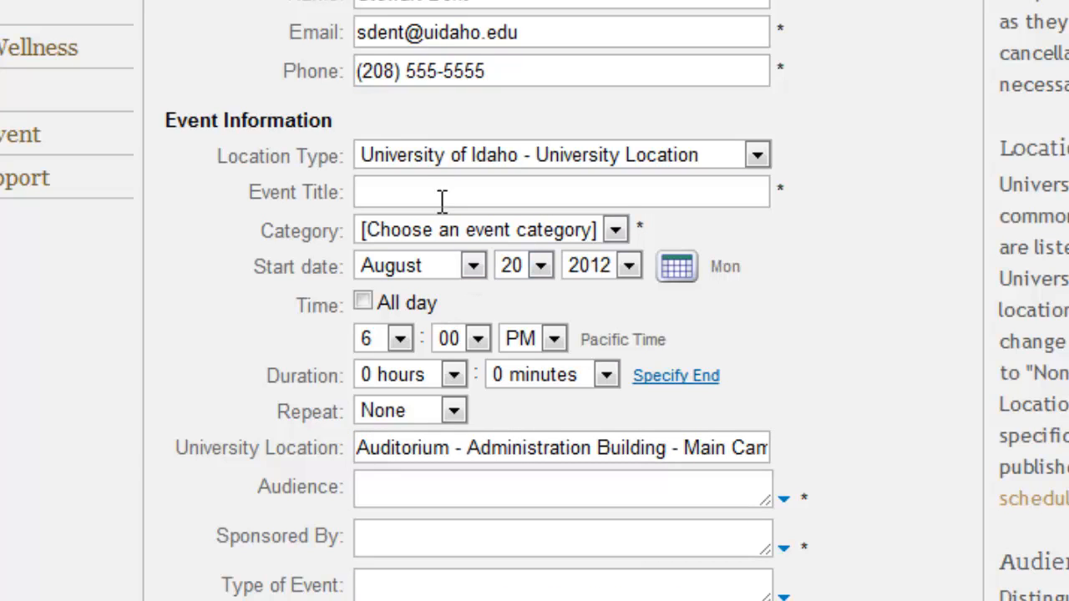
Step: Enter the event title 'Barry Manilow Concert for Alumni', fixing the stray letter
click(434, 193)
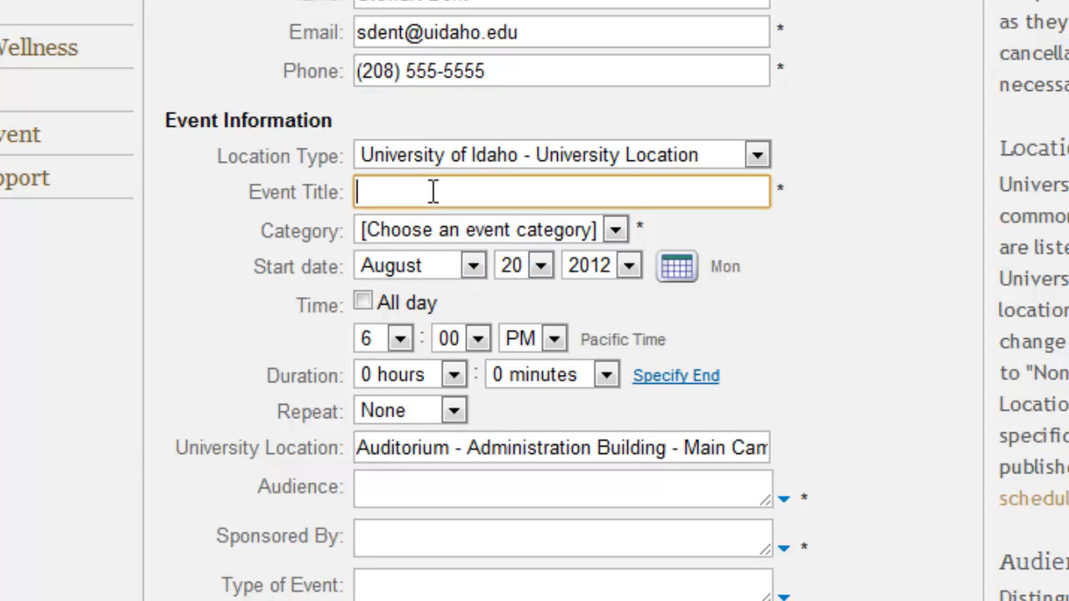
text(Barry Manilow)
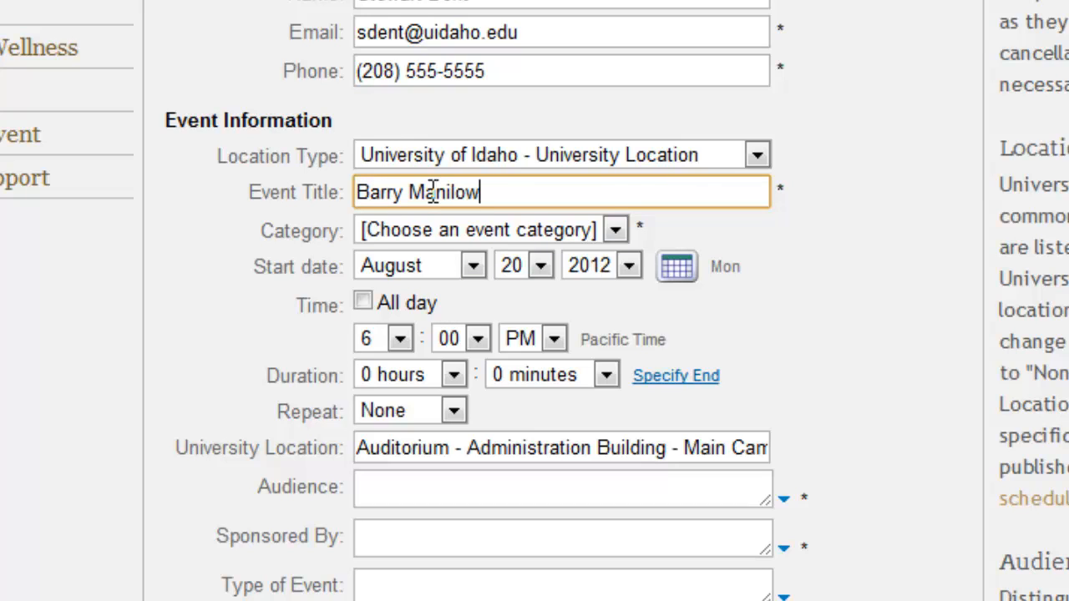
text( Concert for AL)
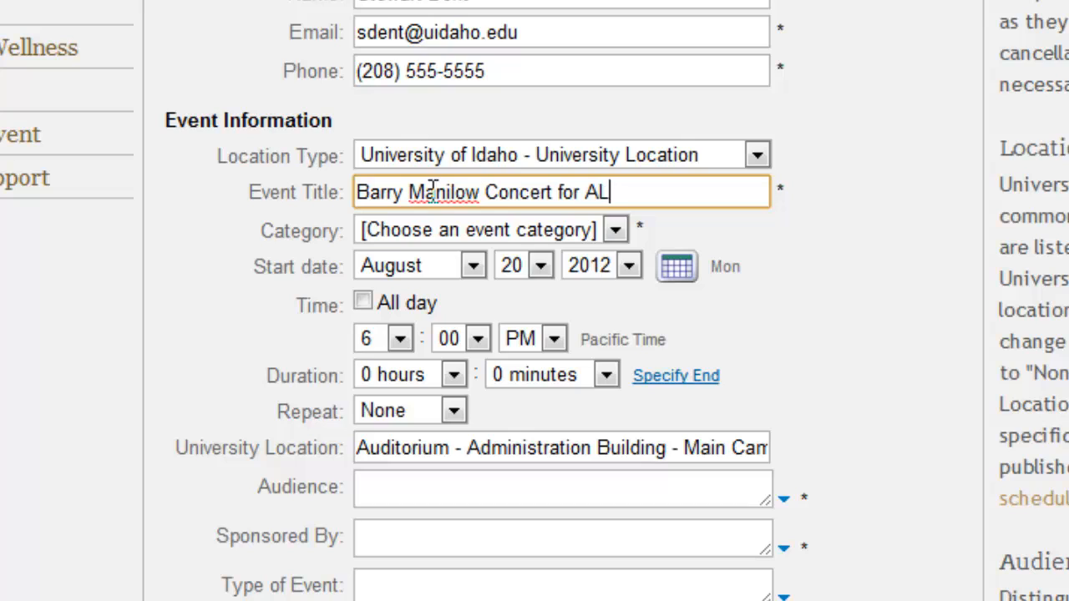
key(BackSpace)
text(lumni)
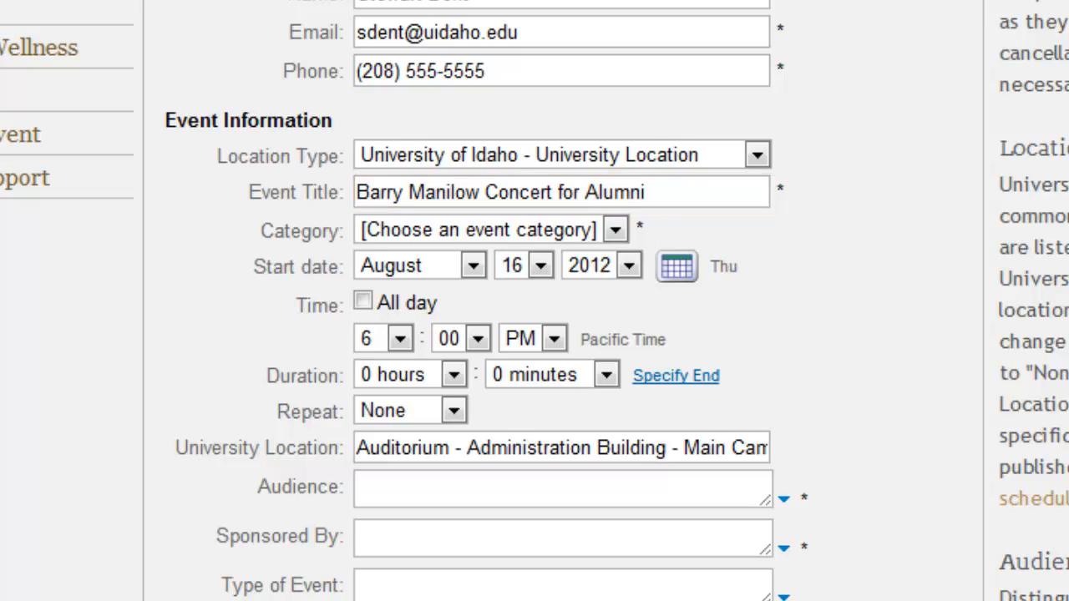
Step: Change the start date to October 13, 2012, leaving All day unchecked
click(682, 264)
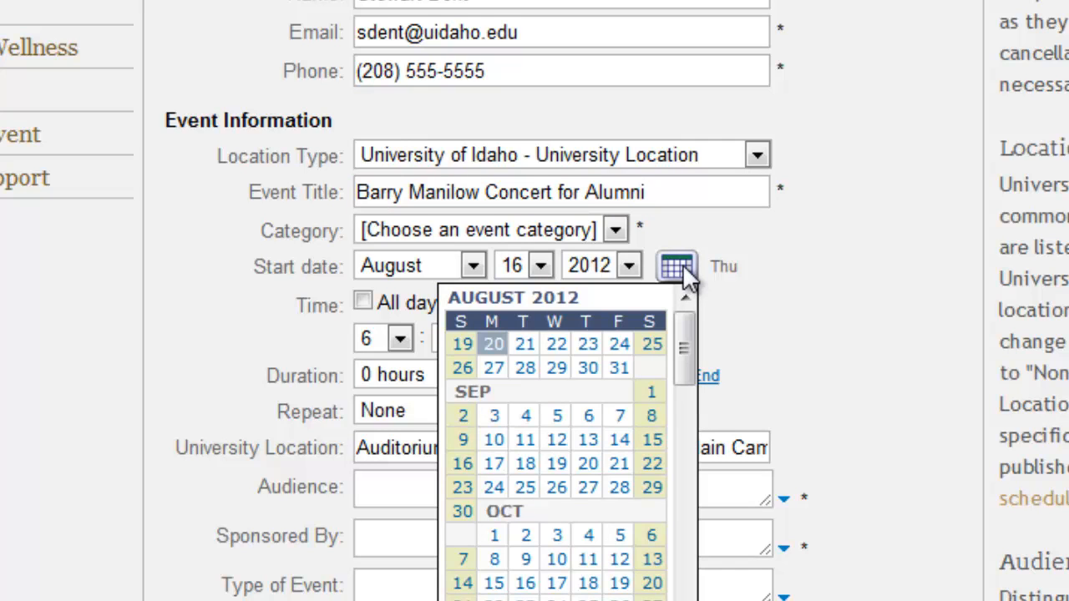
click(653, 538)
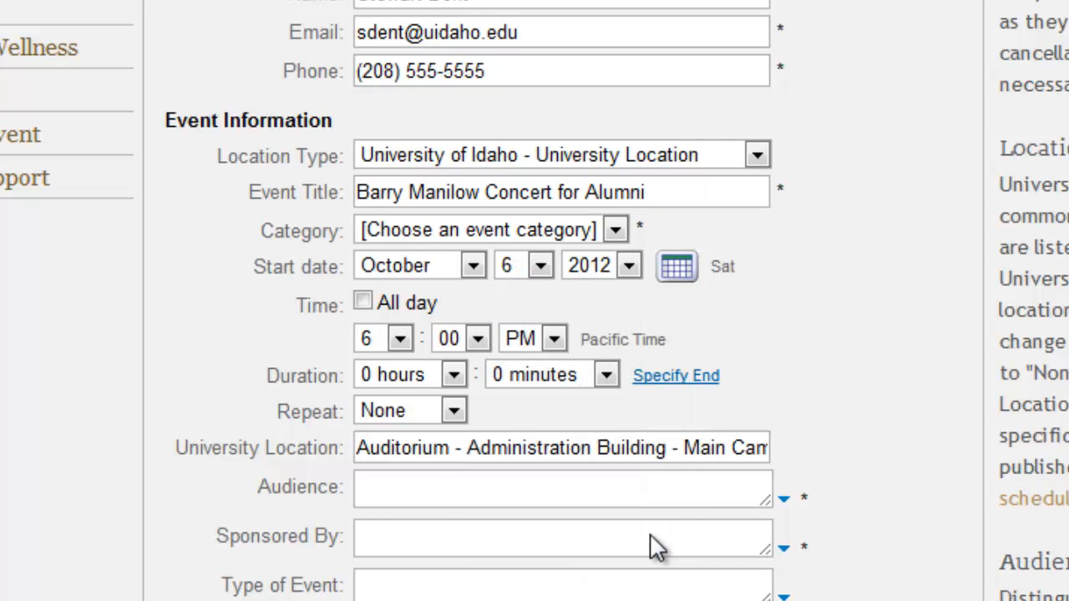
click(541, 267)
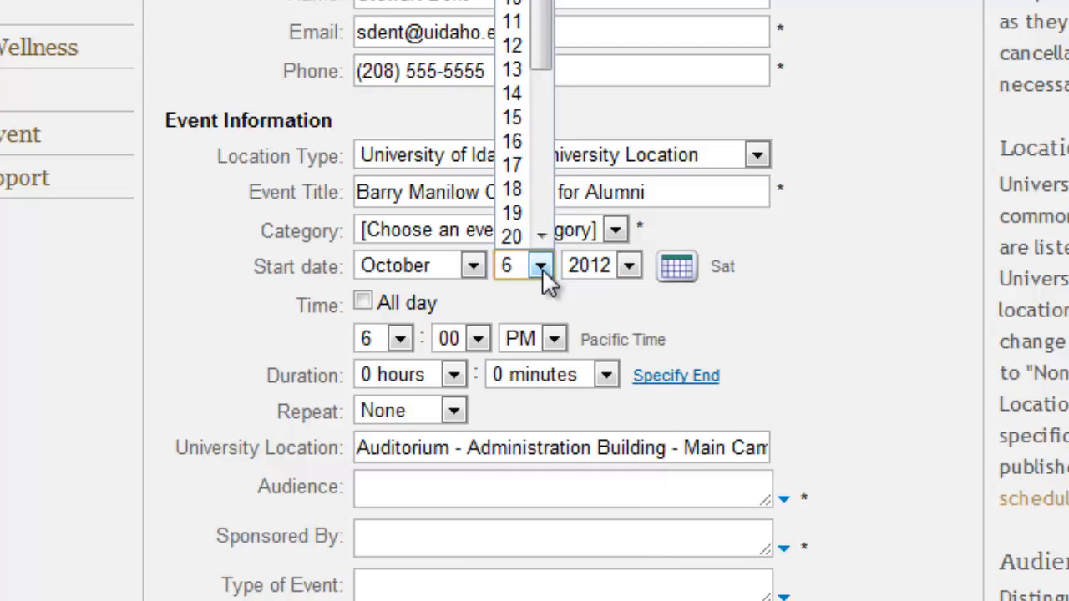
click(512, 71)
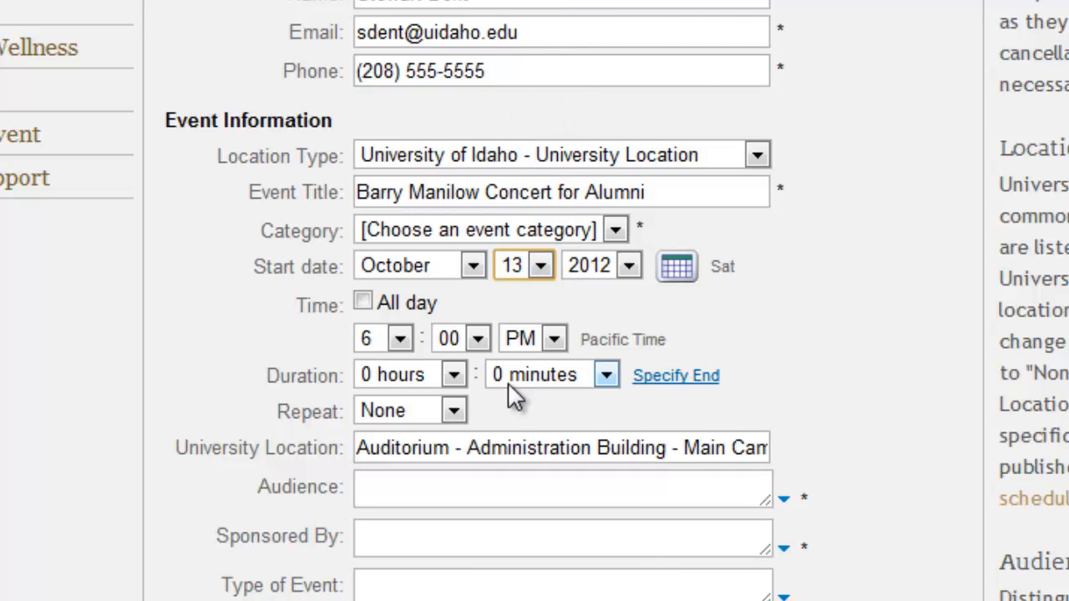
click(364, 302)
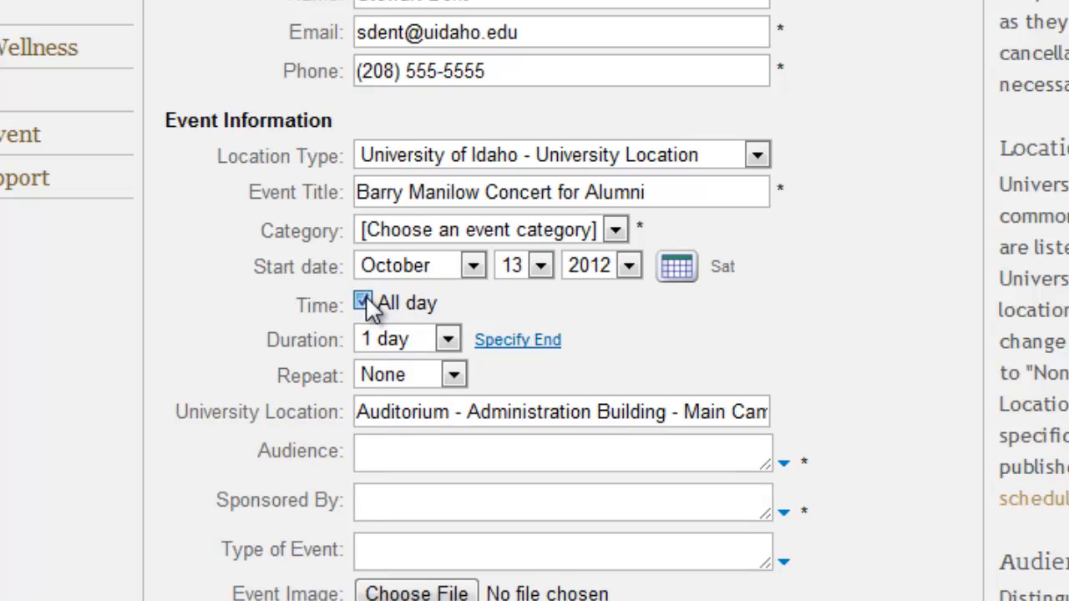
click(364, 302)
Step: Set the start hour to 7 and the duration to 8 hours
click(402, 343)
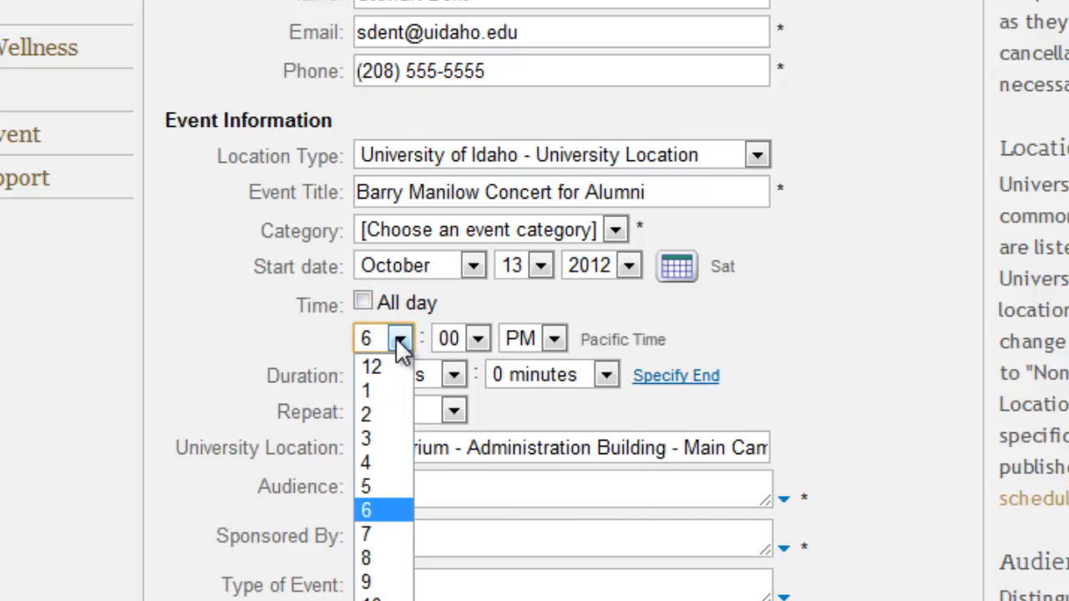
click(364, 534)
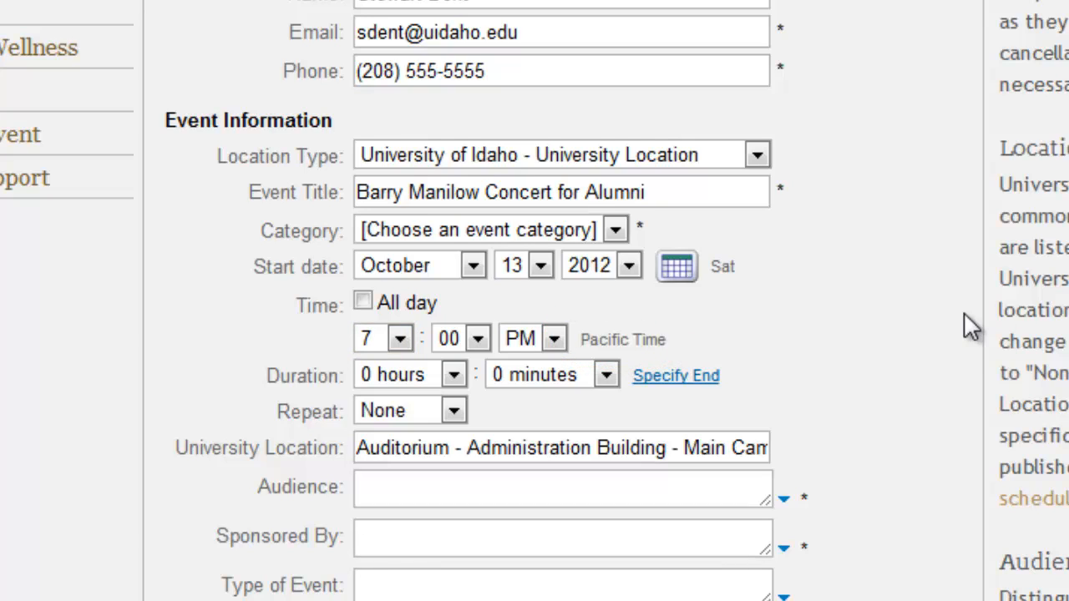
click(454, 375)
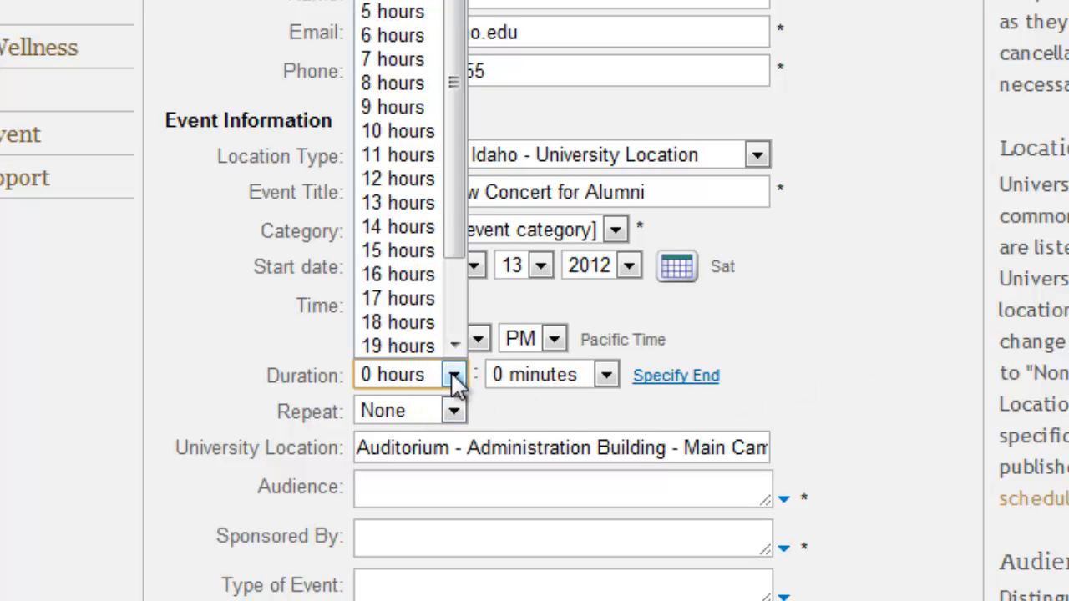
click(414, 83)
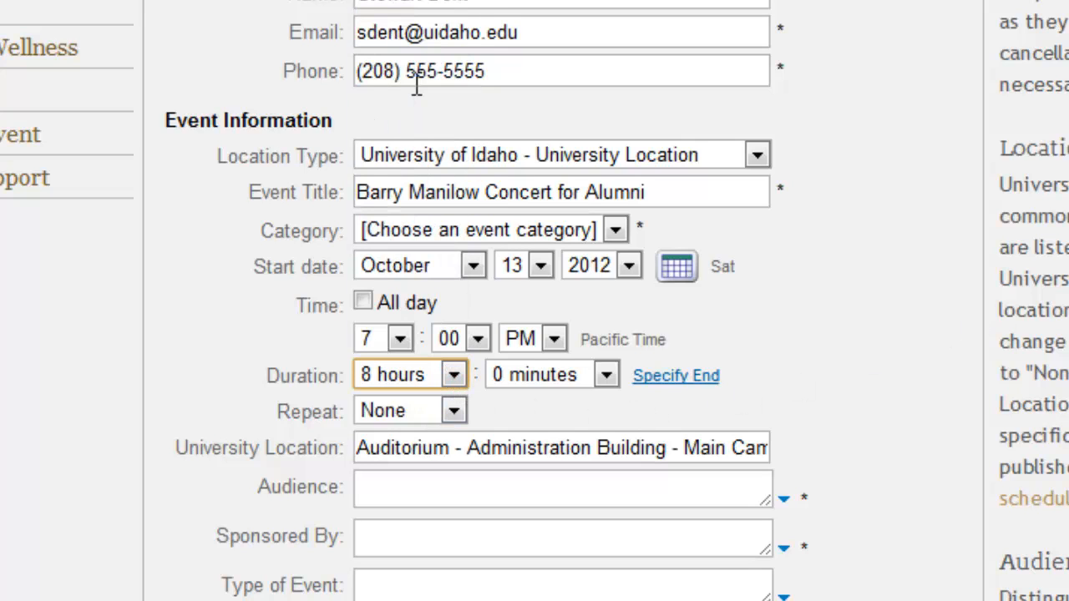
Step: Switch to an explicit end time and set it to 9:30 PM
click(660, 380)
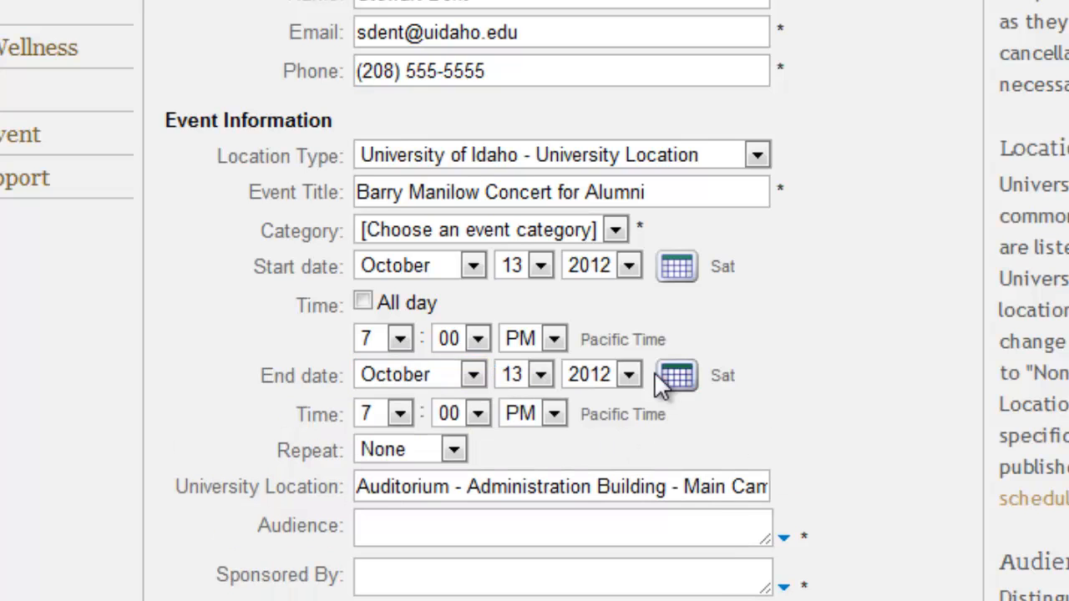
click(401, 415)
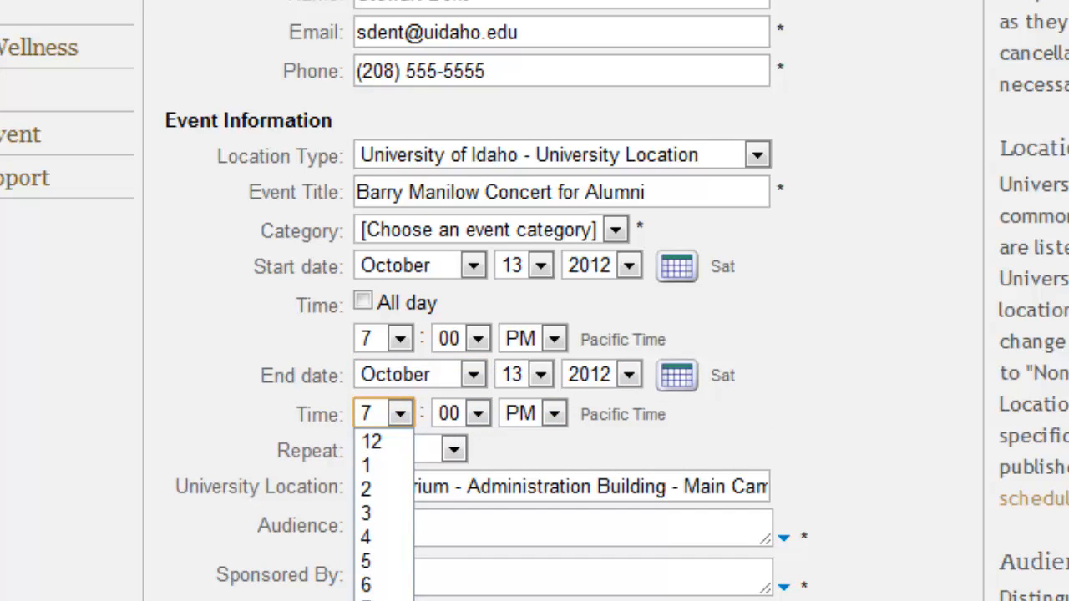
click(380, 600)
click(478, 414)
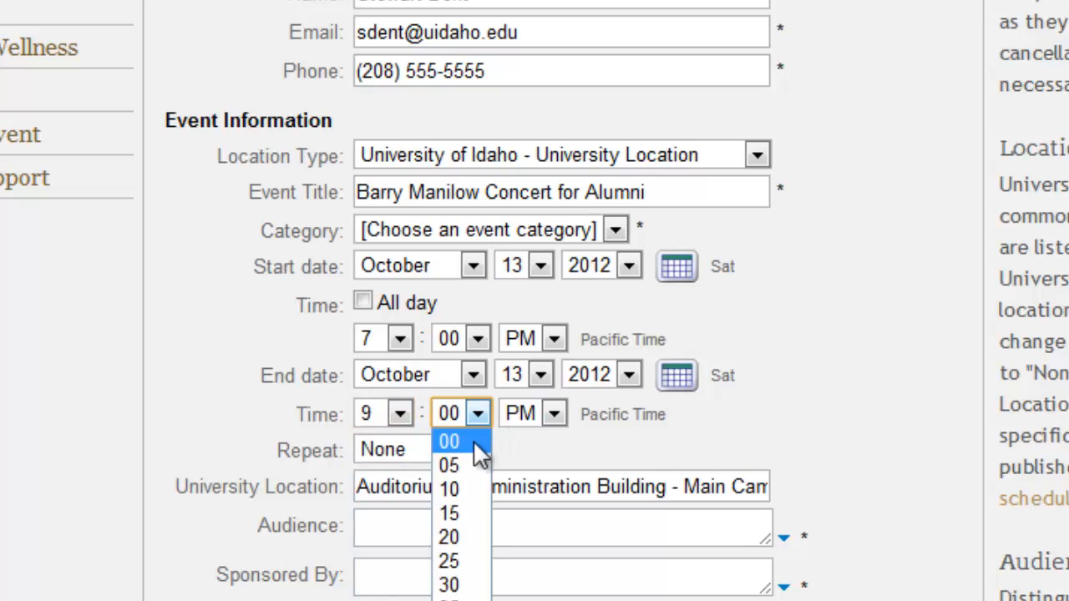
click(479, 585)
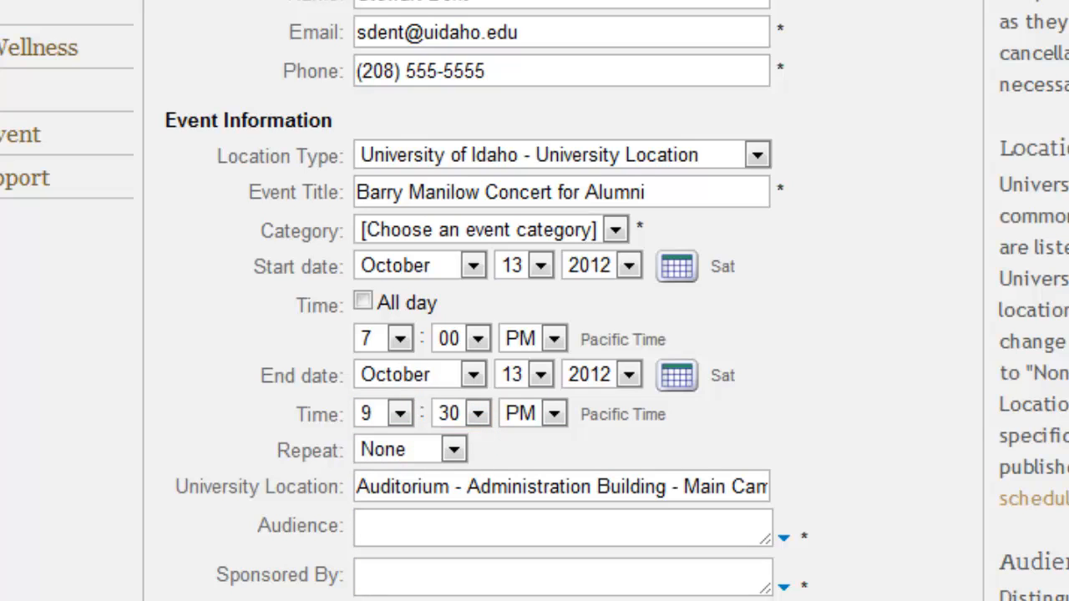
scroll(534, 301, down, 5)
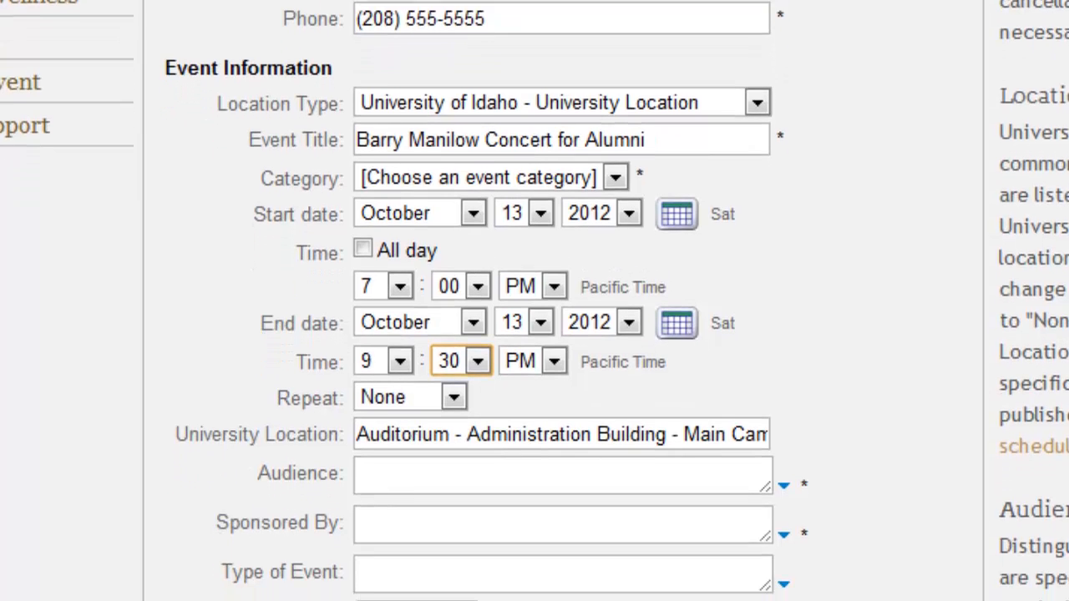
scroll(535, 301, down, 3)
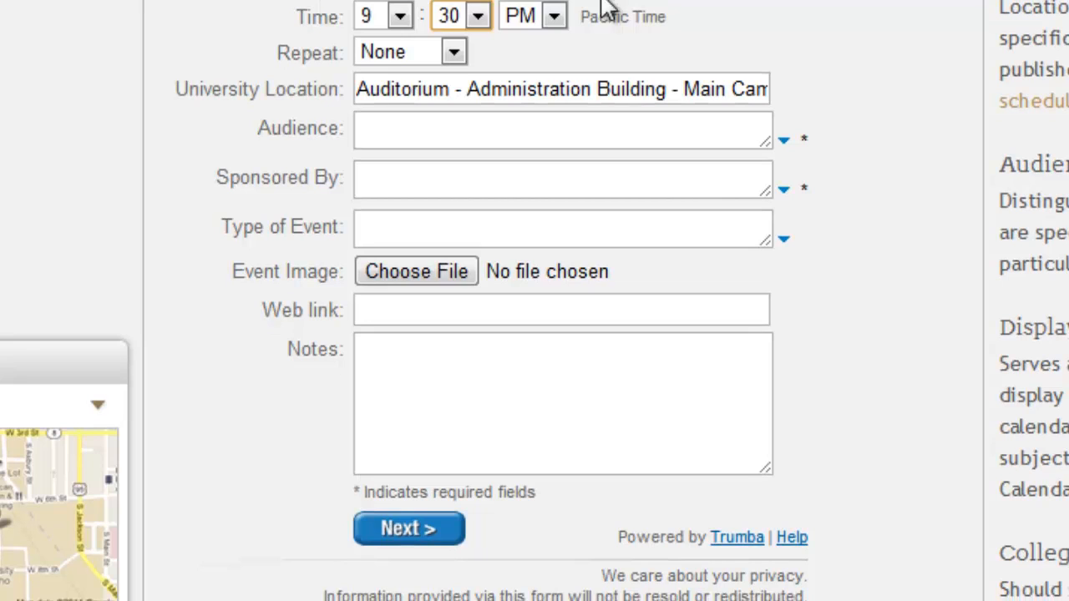
Step: Leave Repeat at None and tick Alumni in the Audience list
click(424, 59)
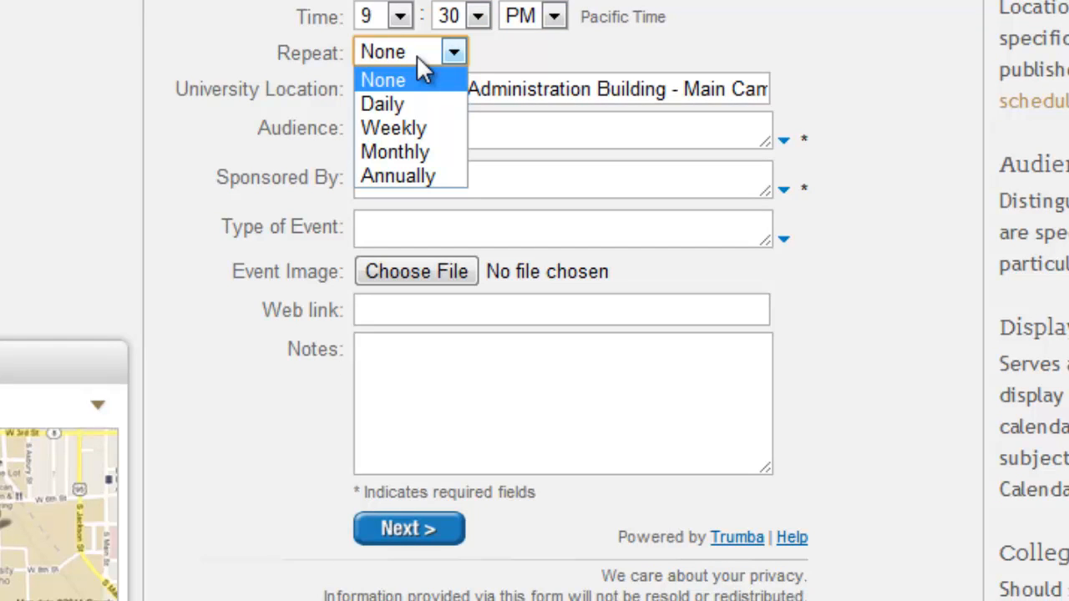
click(417, 59)
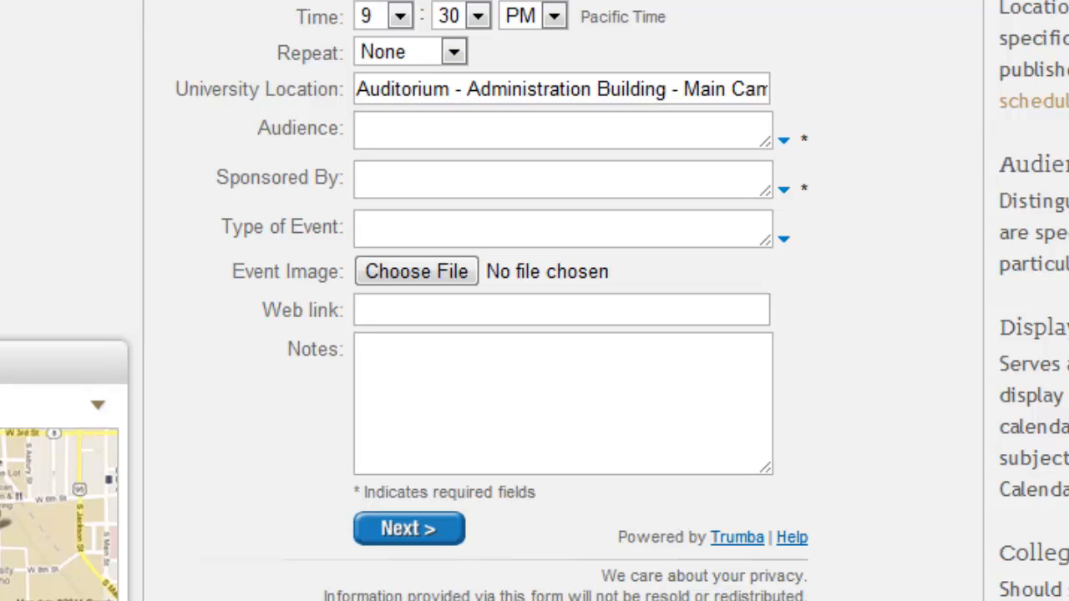
click(783, 140)
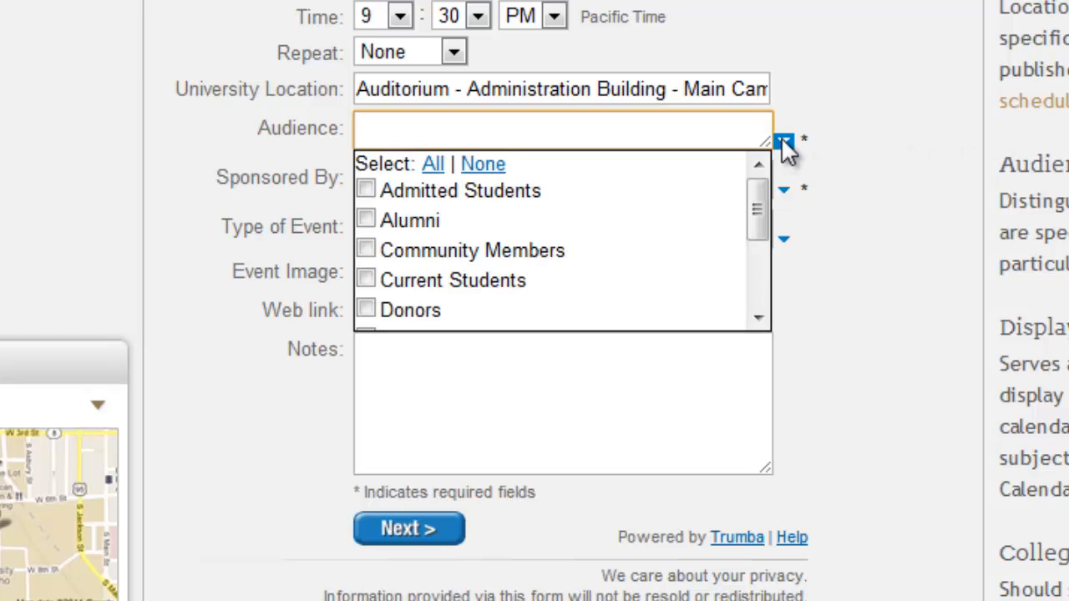
drag(762, 213, 768, 178)
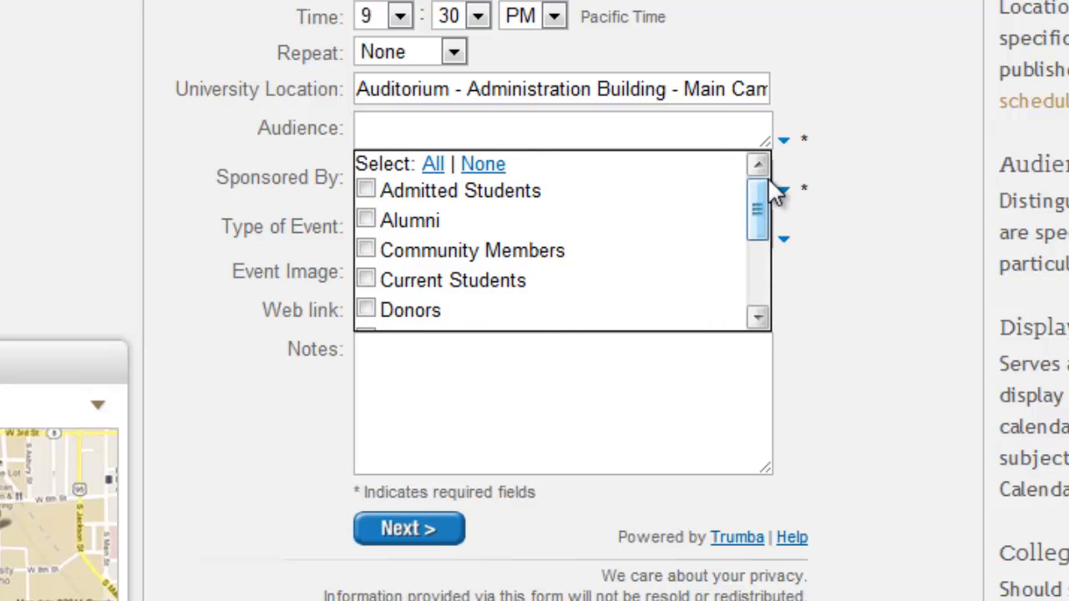
click(369, 220)
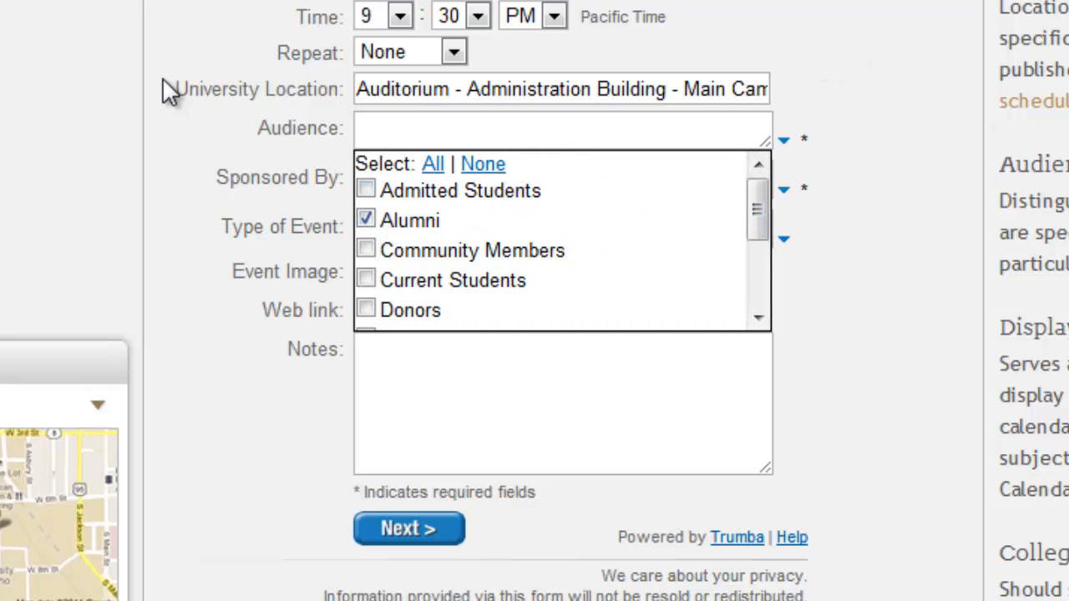
click(194, 25)
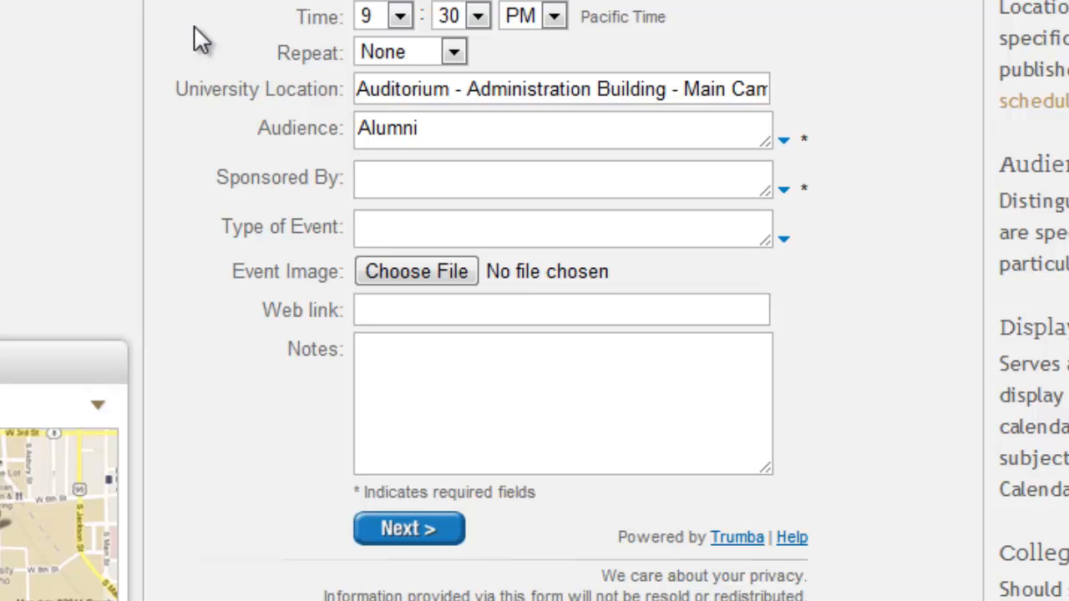
scroll(534, 301, down, 3)
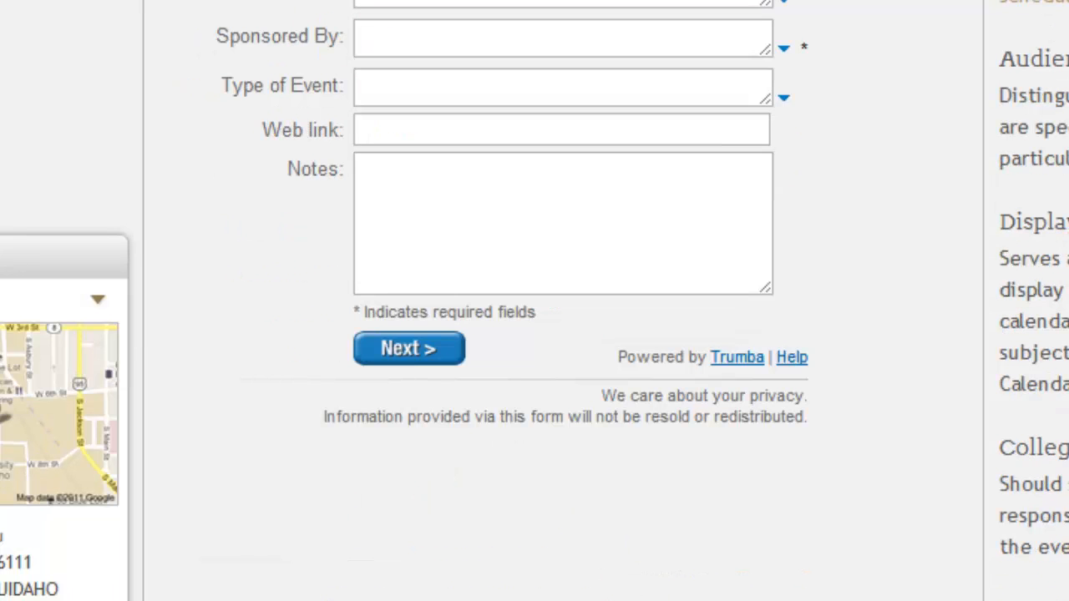
Step: Choose Alumni as the event's sponsor
click(784, 52)
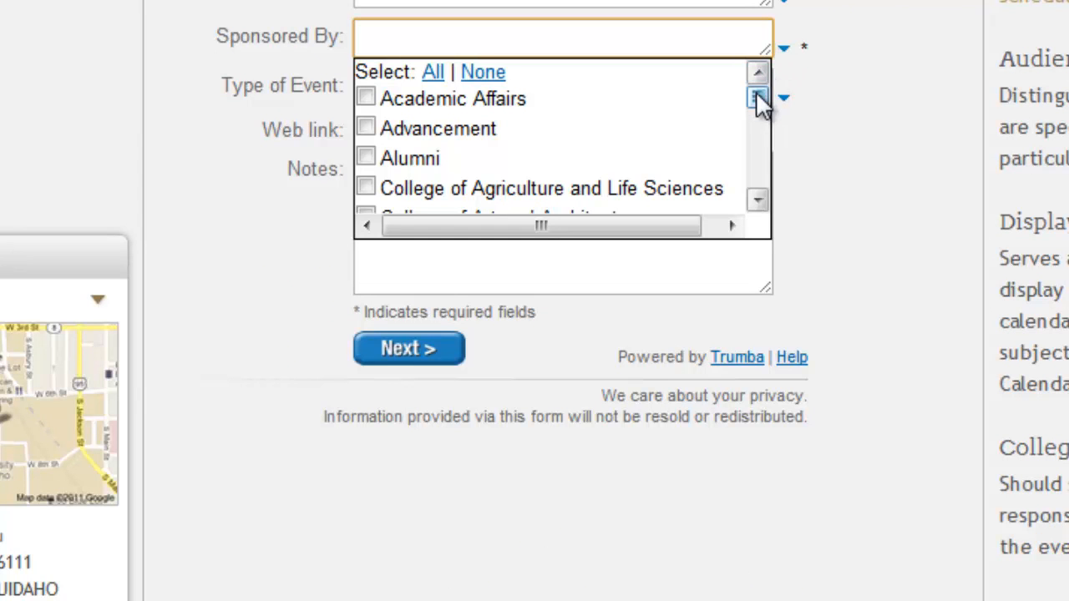
scroll(758, 102, down, 1)
mouse_move(757, 99)
mouse_down()
mouse_move(760, 179)
mouse_move(764, 99)
mouse_up()
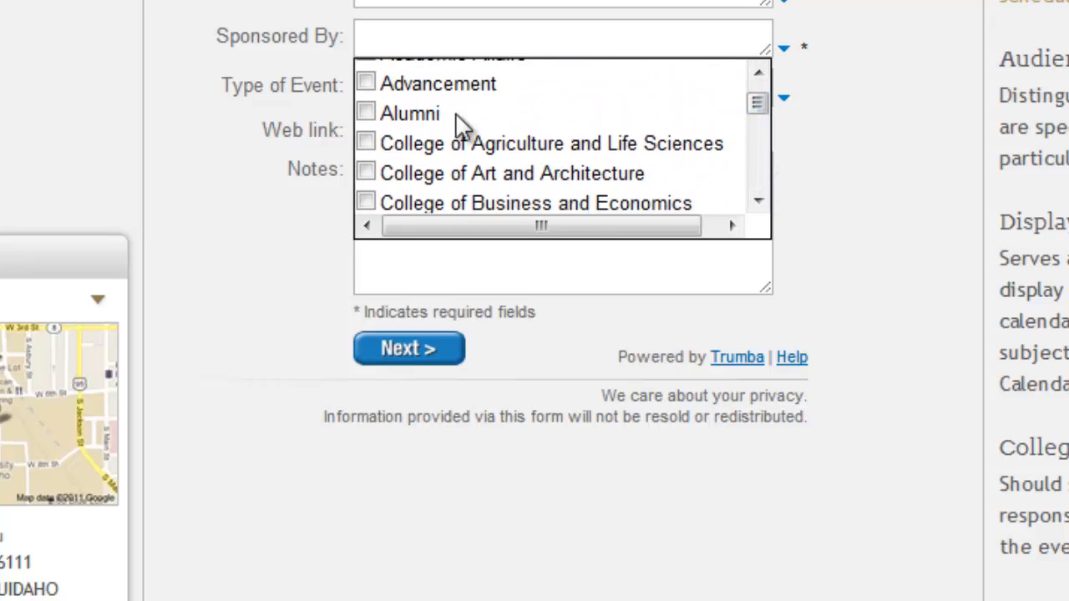
click(366, 112)
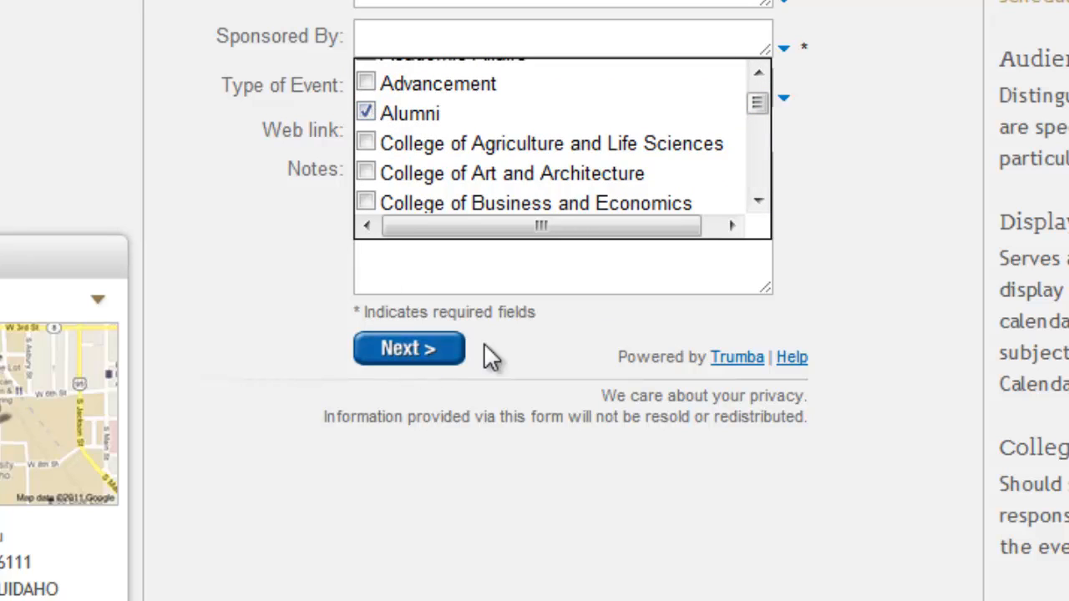
click(784, 48)
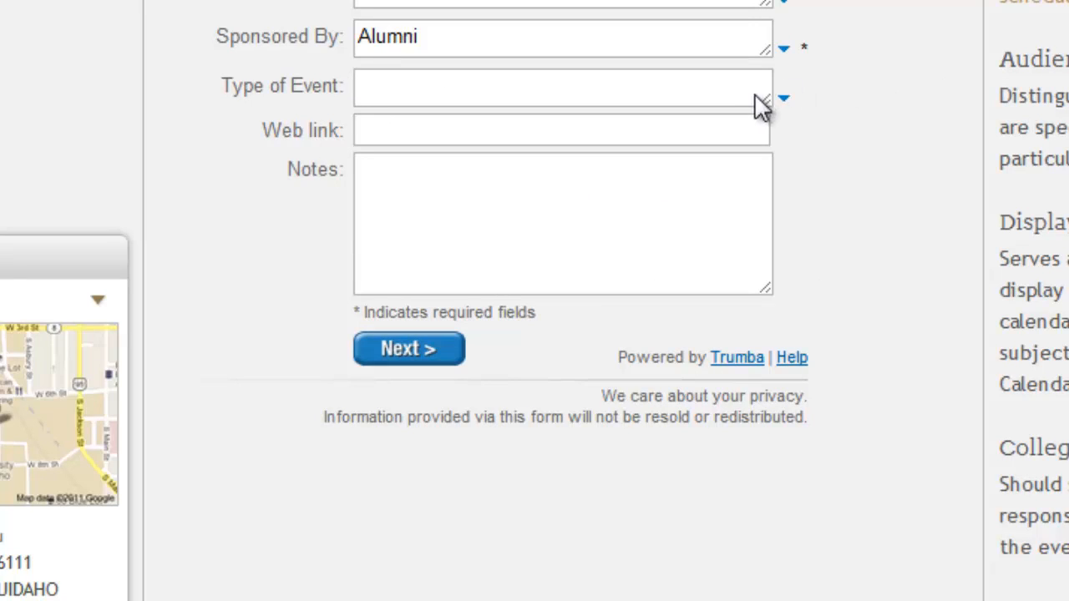
Step: Tick Arts and Cultural in the Type of Event list
click(783, 99)
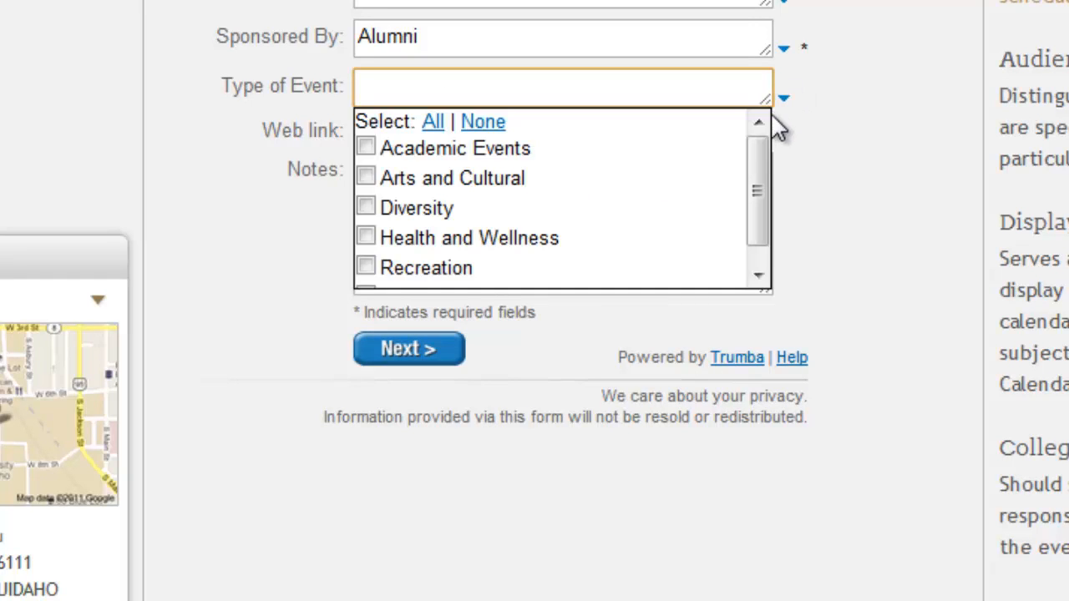
drag(752, 171, 775, 173)
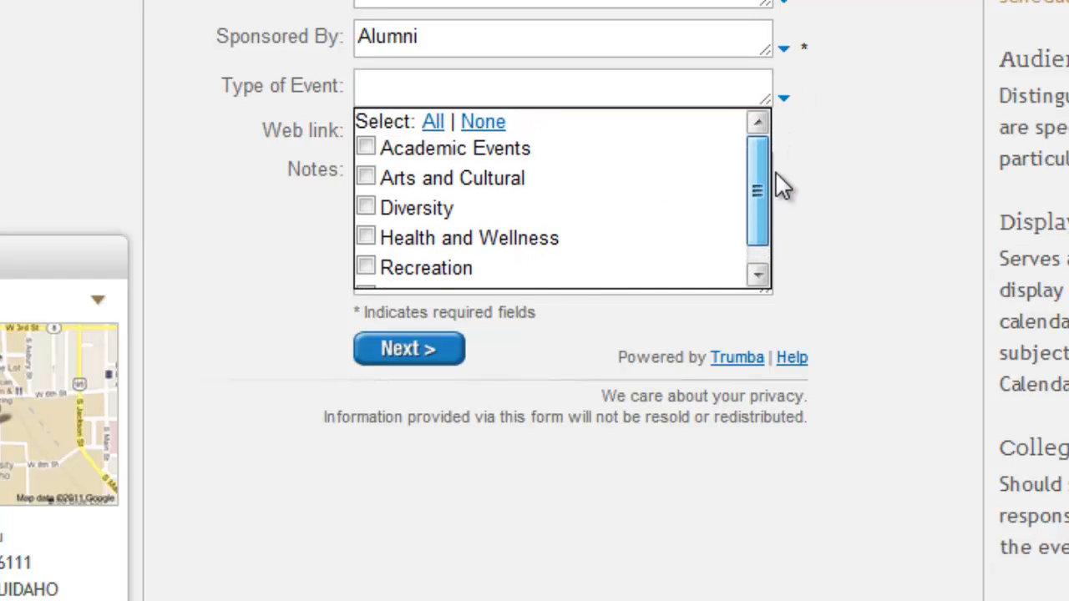
click(371, 181)
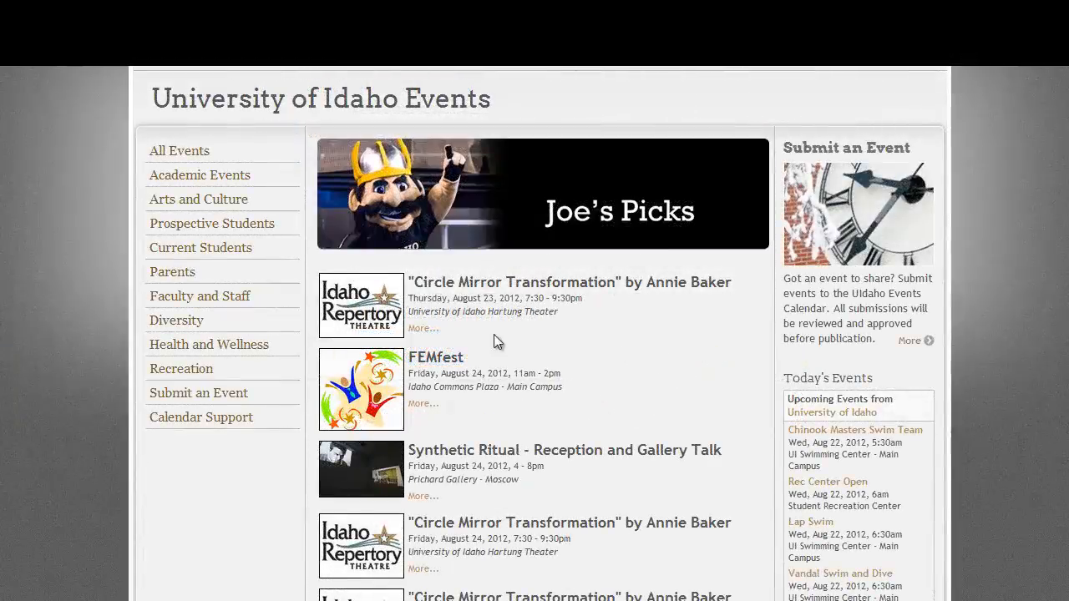
Step: Go to Calendar Support and open the Event Type Definitions page
click(244, 422)
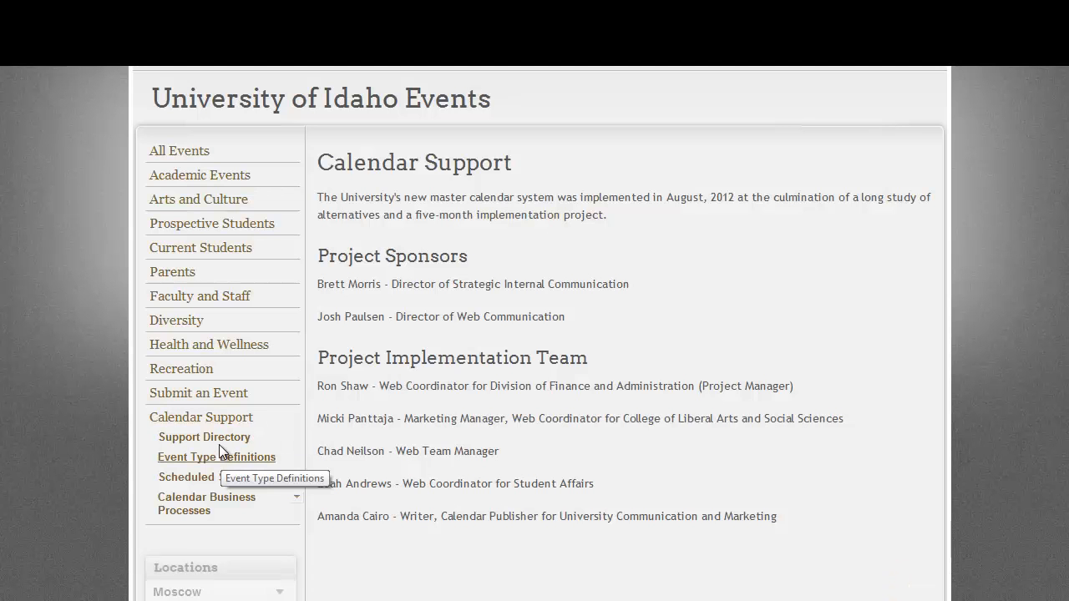
click(224, 459)
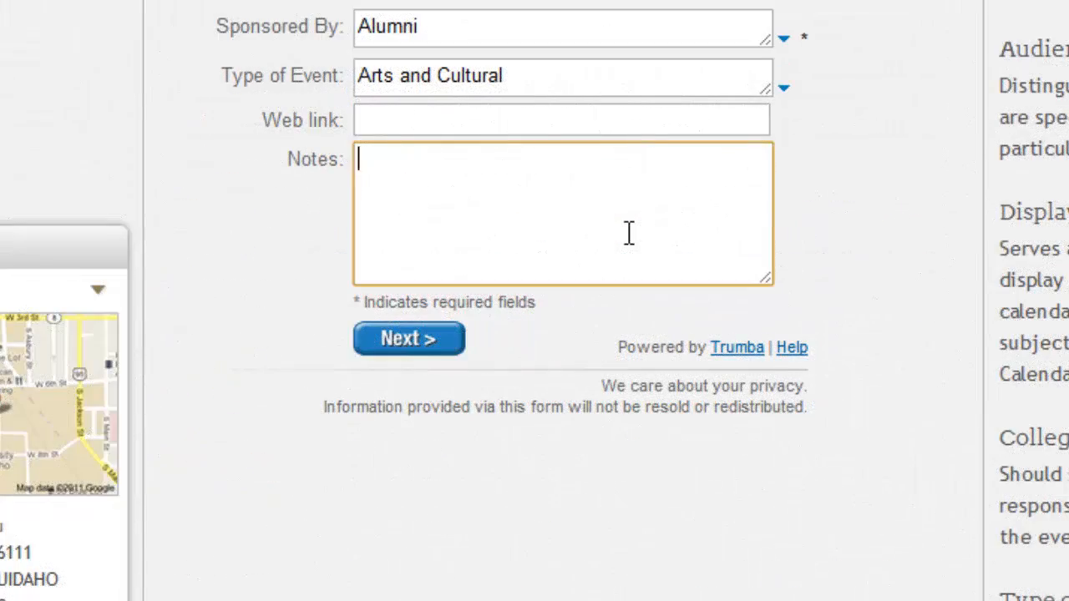
text(Join us for a )
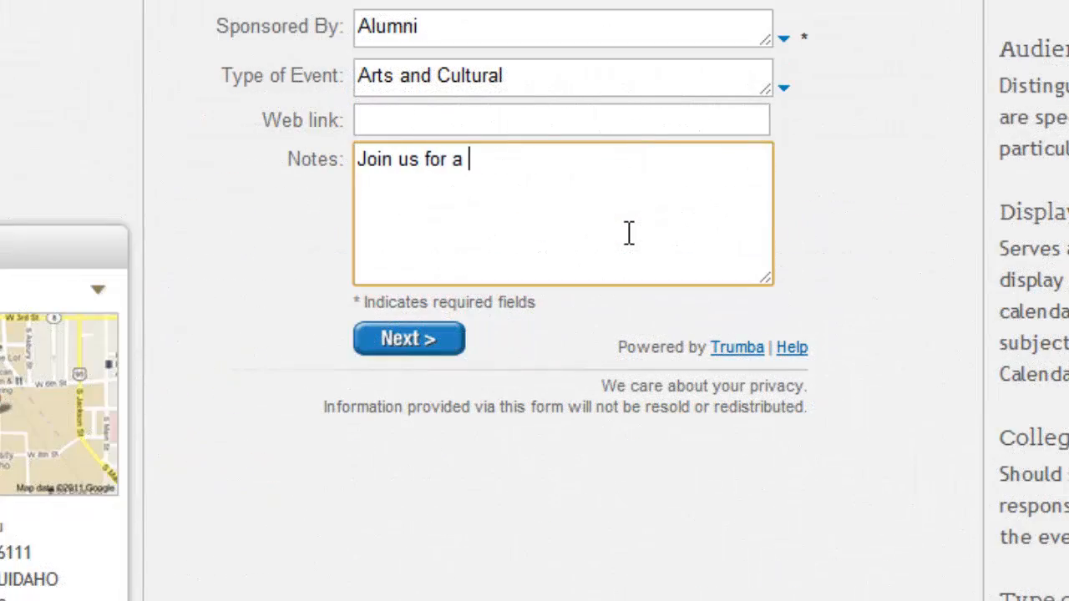
text(very special)
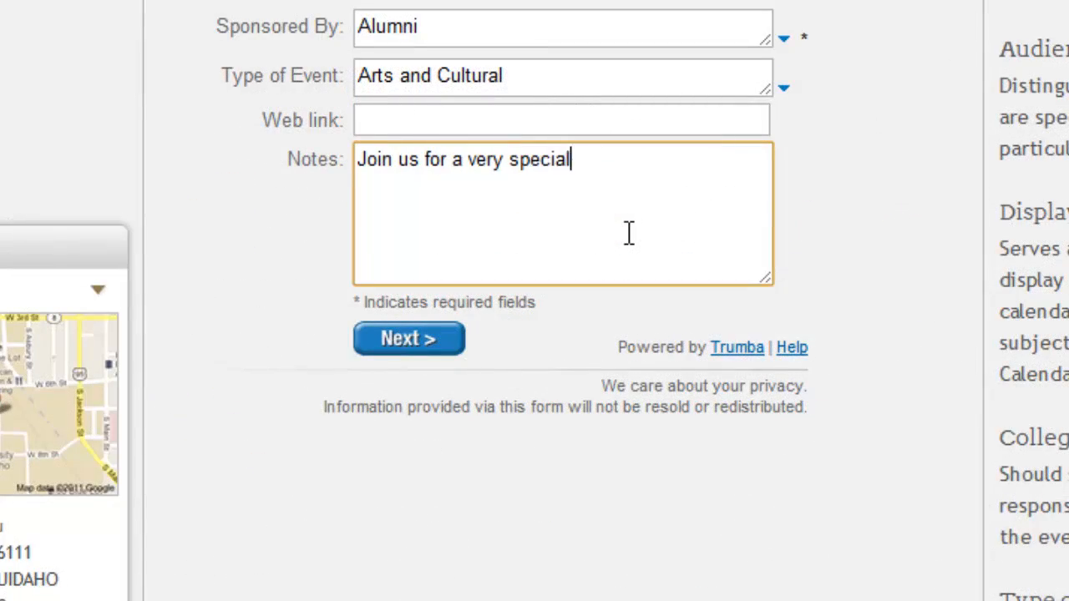
text( benefit con)
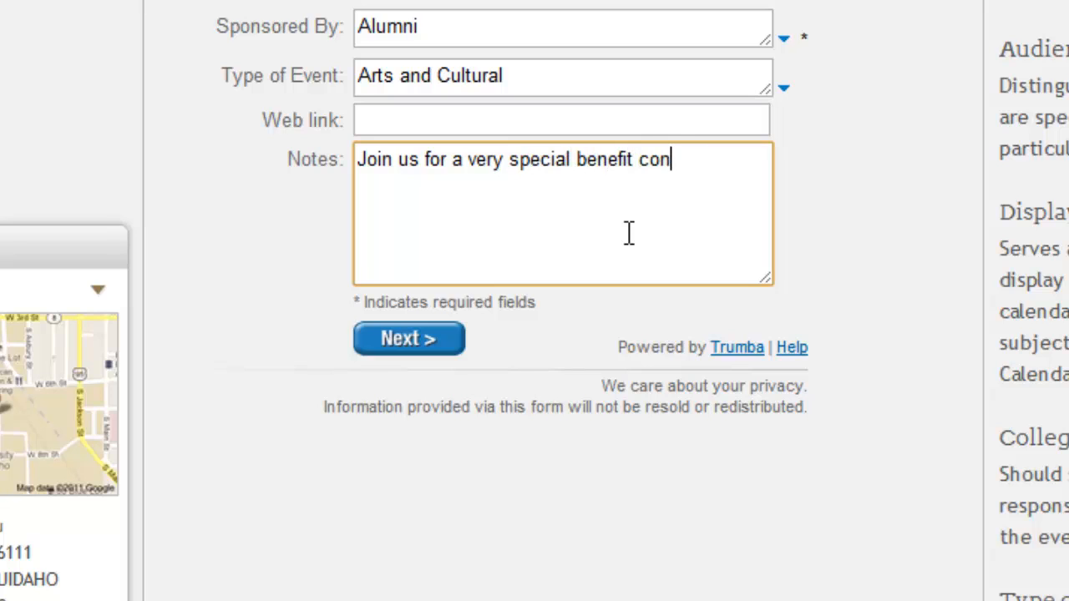
text(cert to s)
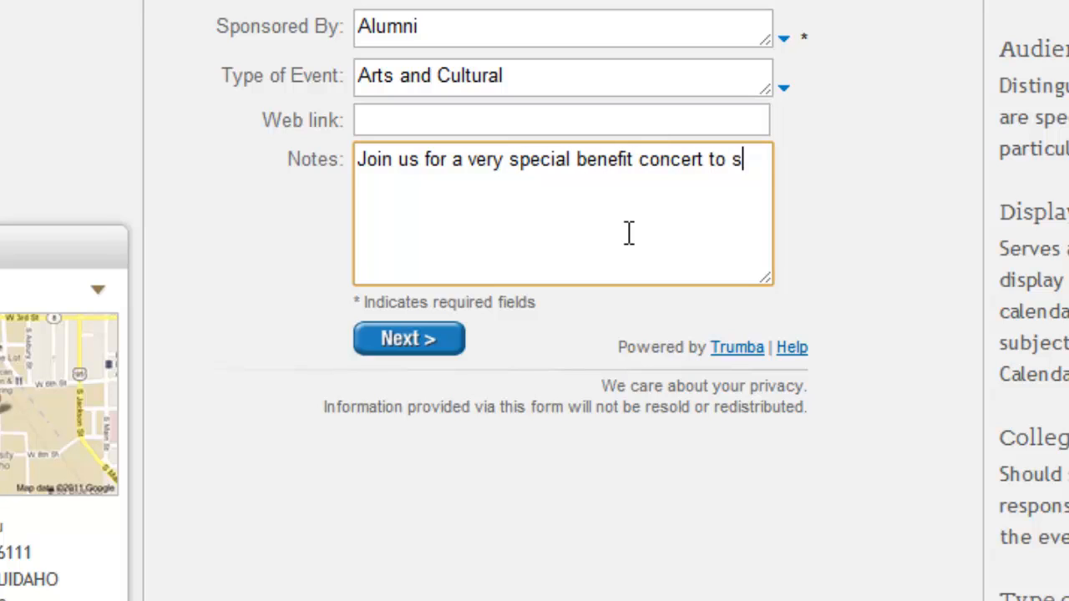
text(upport )
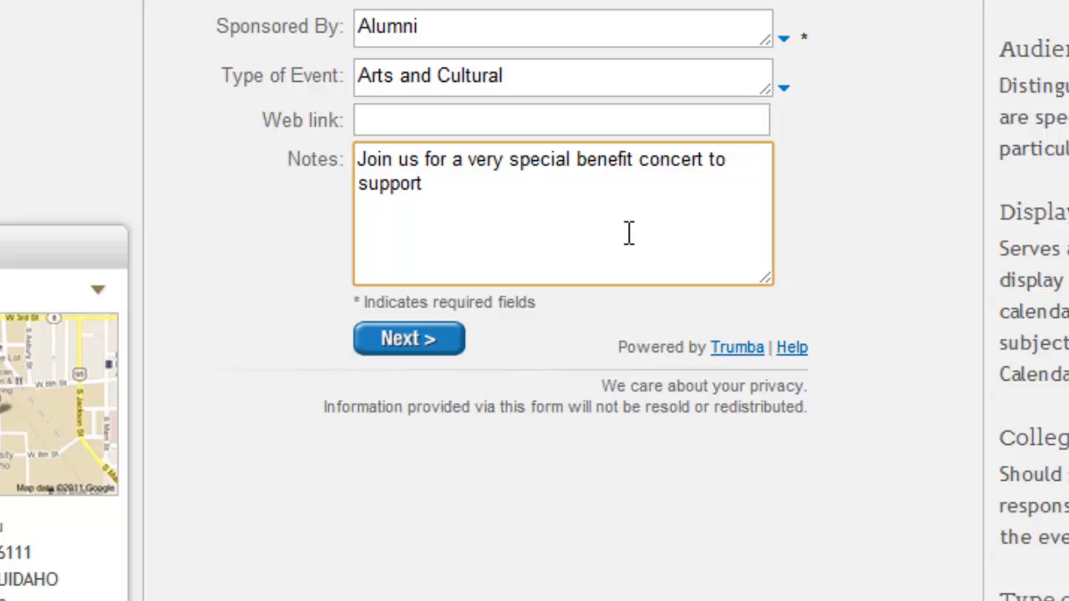
text(alumni scho)
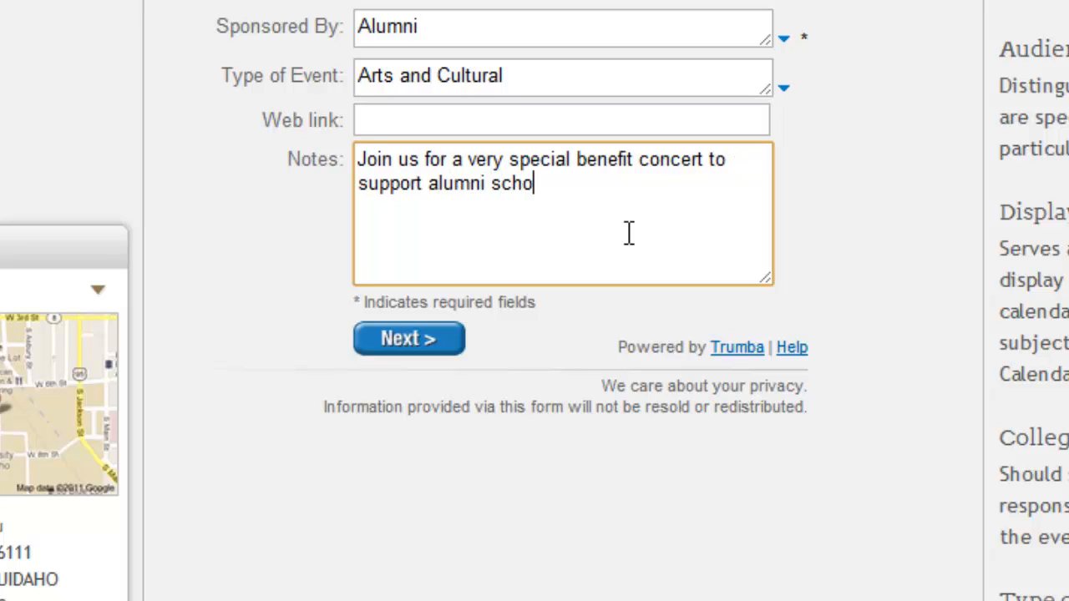
text(larships.)
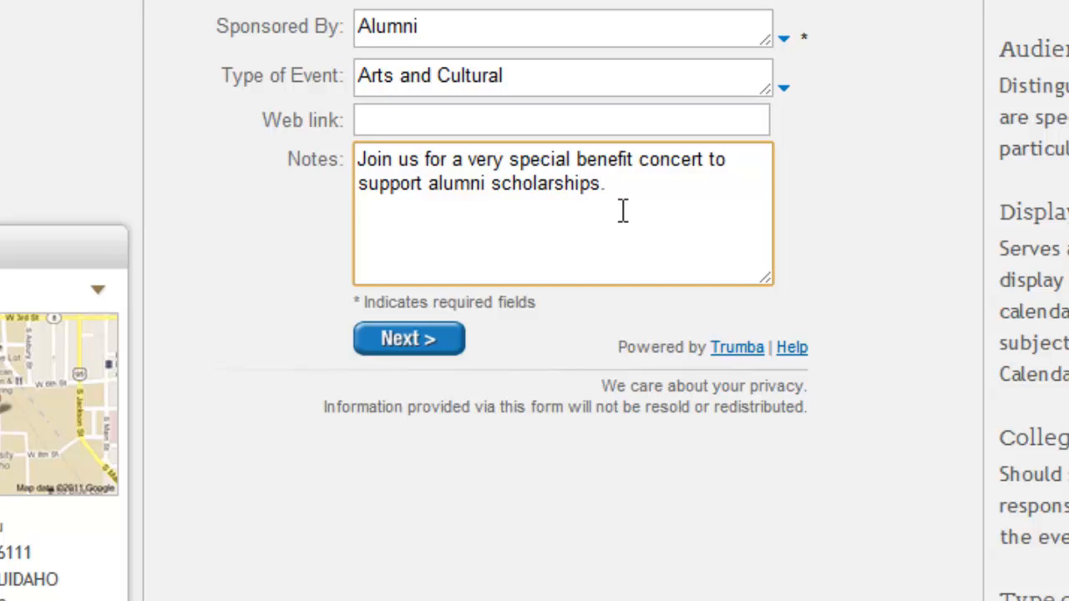
click(560, 120)
text(http)
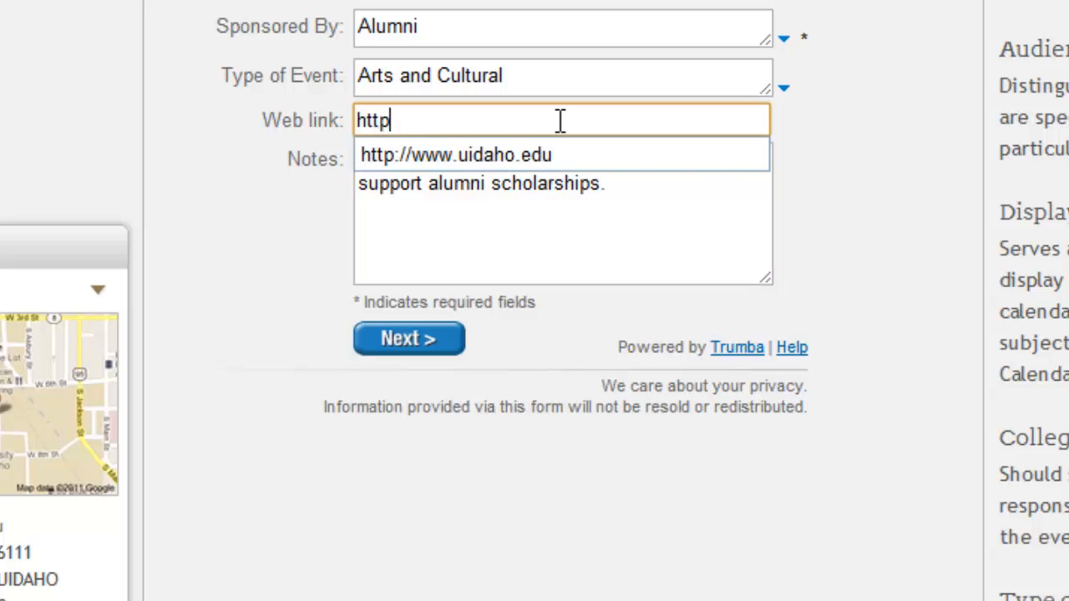
text(://www.ui)
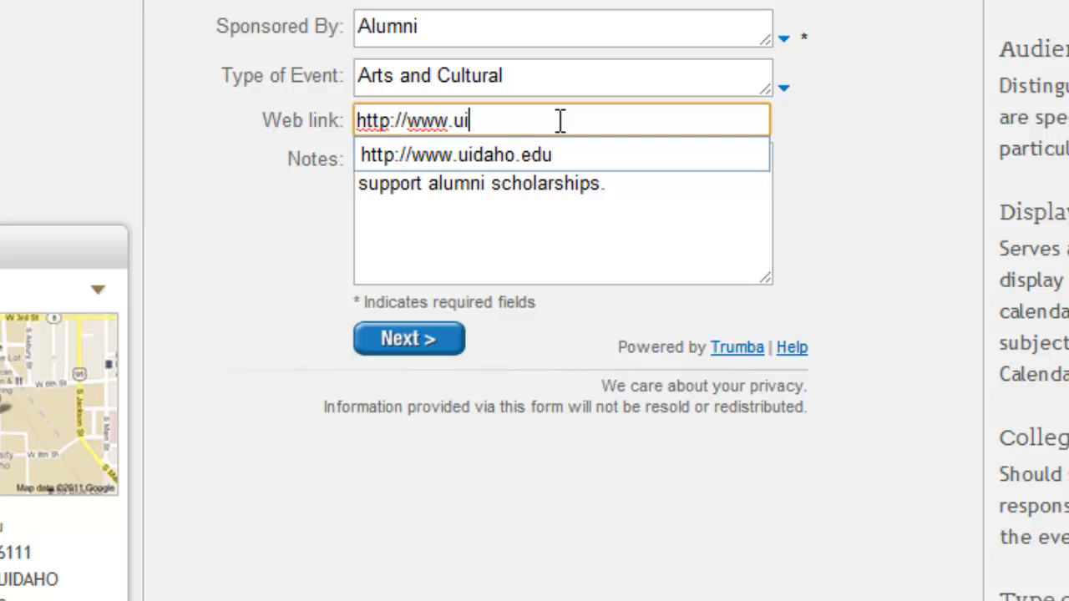
text(daho.edu/alumni/)
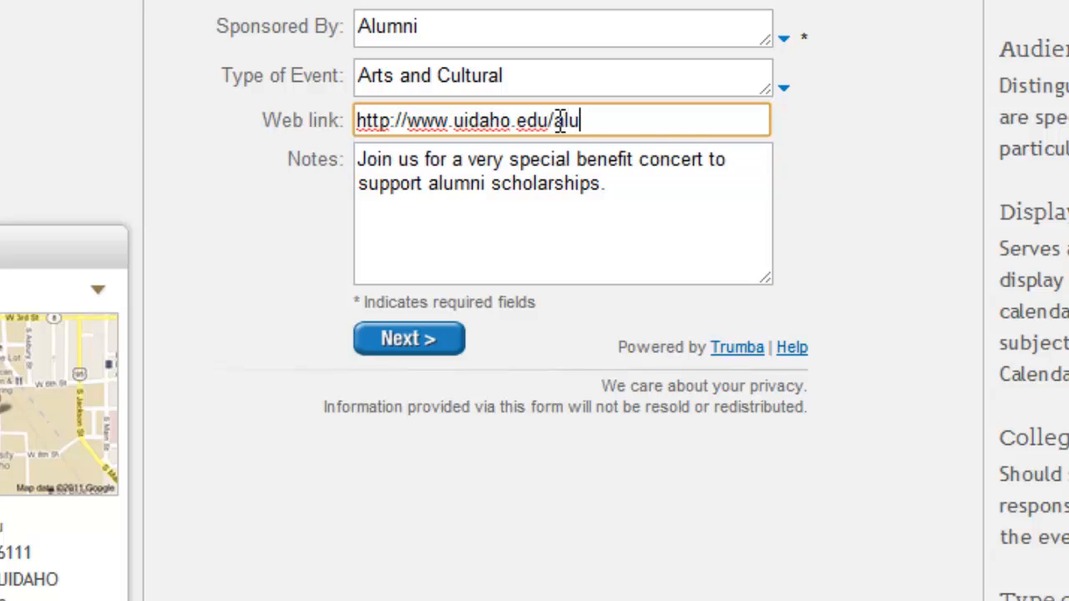
text(concert)
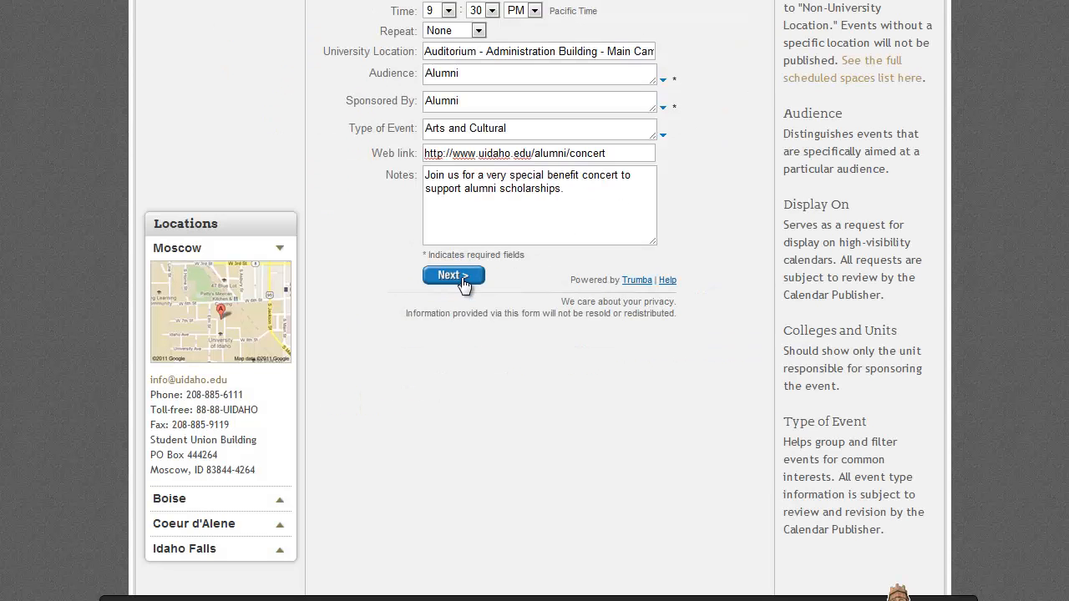
Step: Go back from review, complete the notes with 'It will be awesome.', and return to review
click(418, 349)
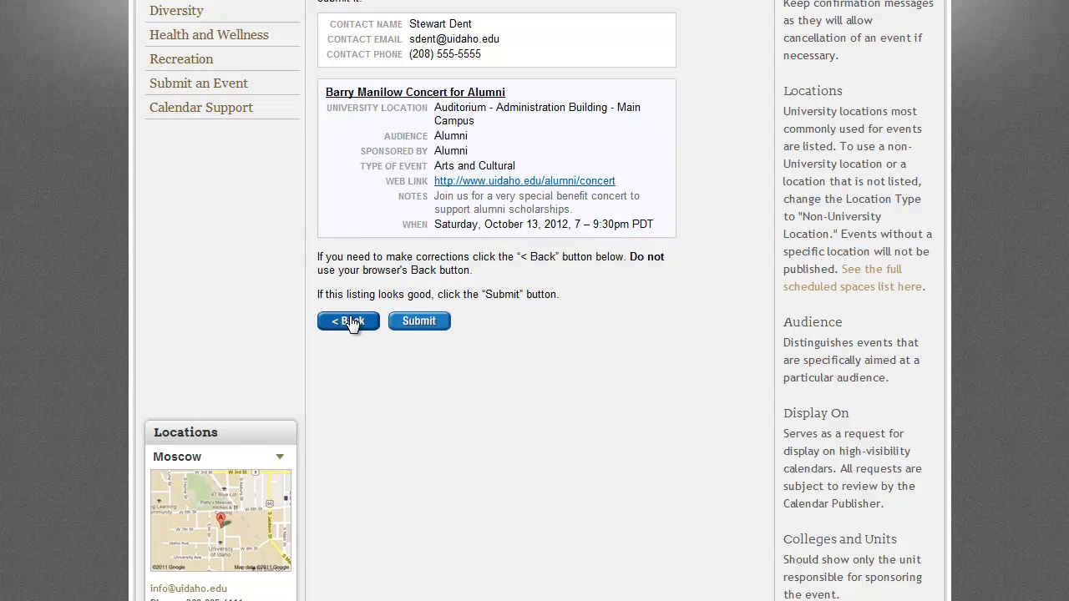
click(352, 322)
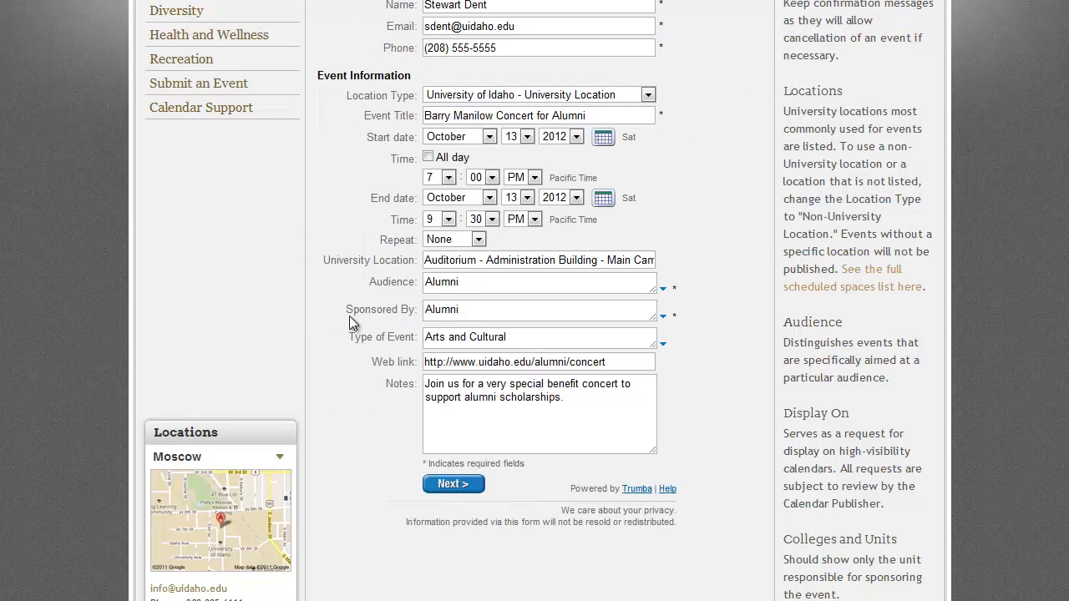
click(586, 397)
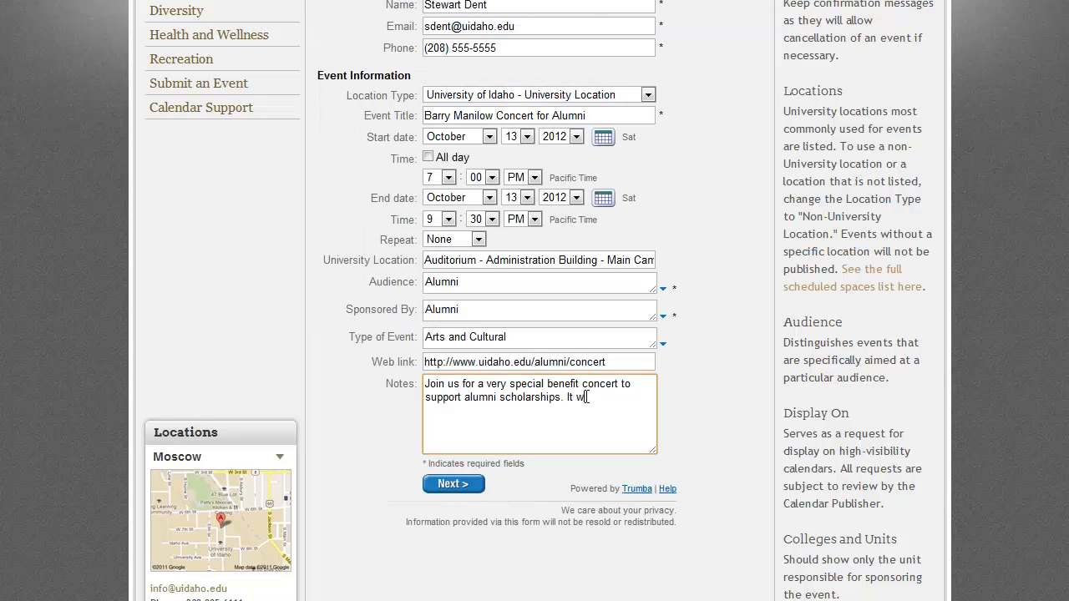
text(ome.)
click(463, 490)
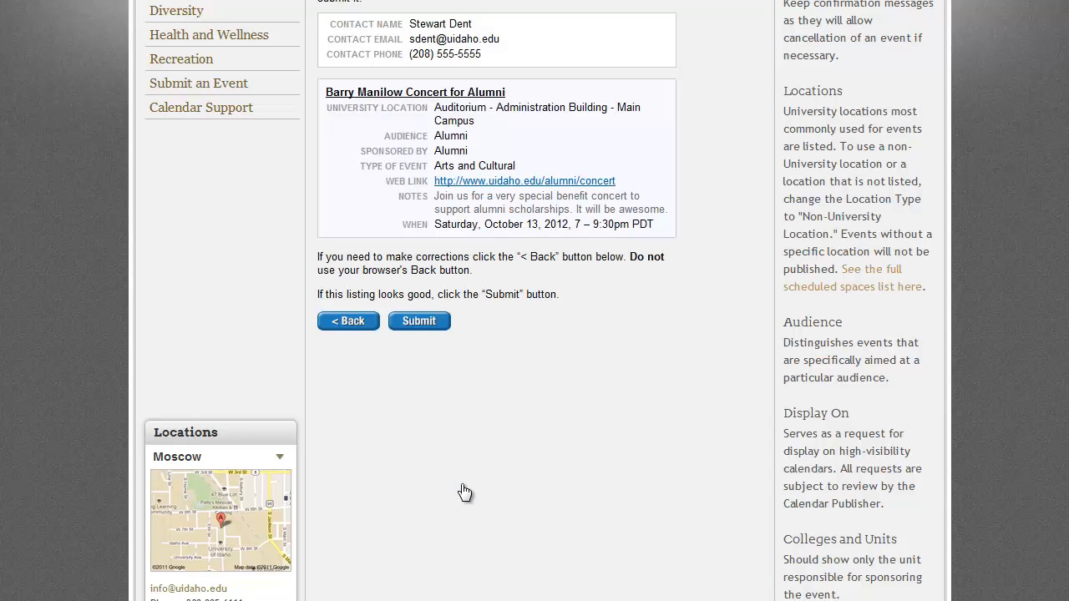
Step: Submit the Barry Manilow Concert for Alumni listing and view the Done confirmation
click(423, 322)
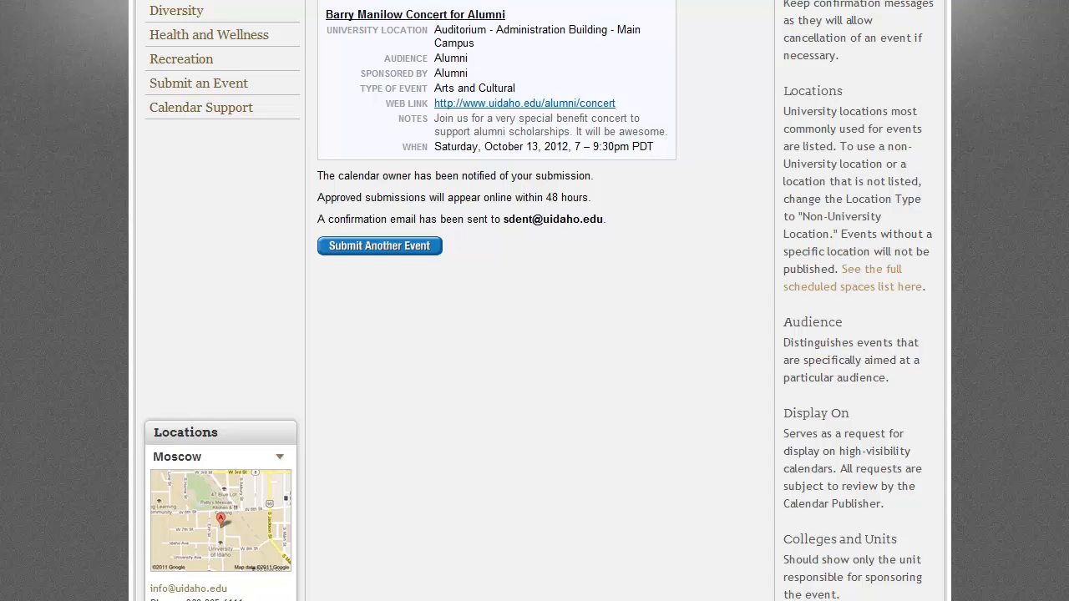
scroll(538, 300, up, 3)
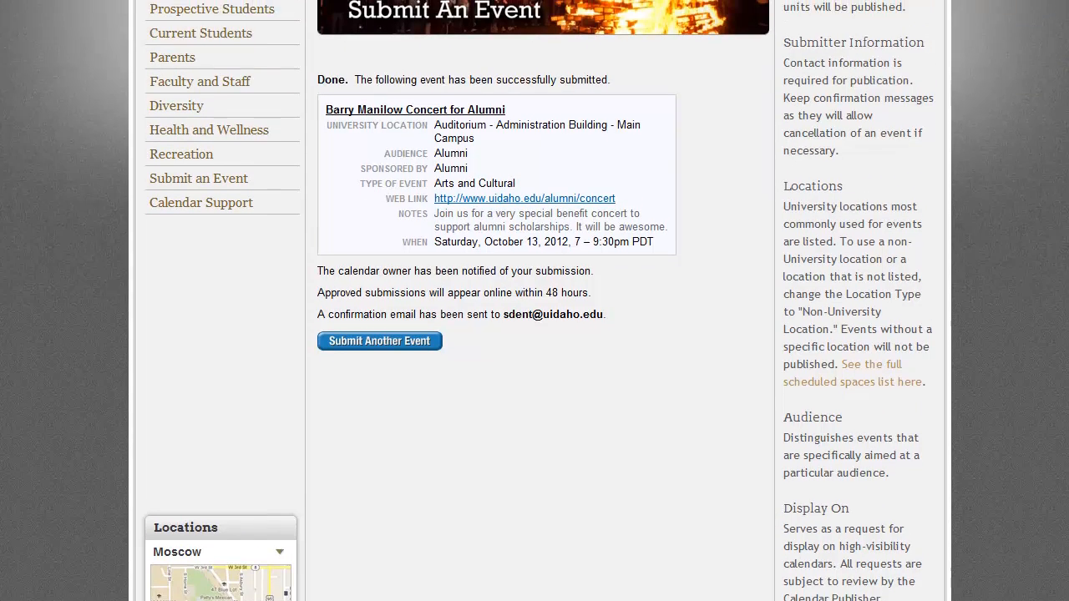
scroll(538, 300, up, 3)
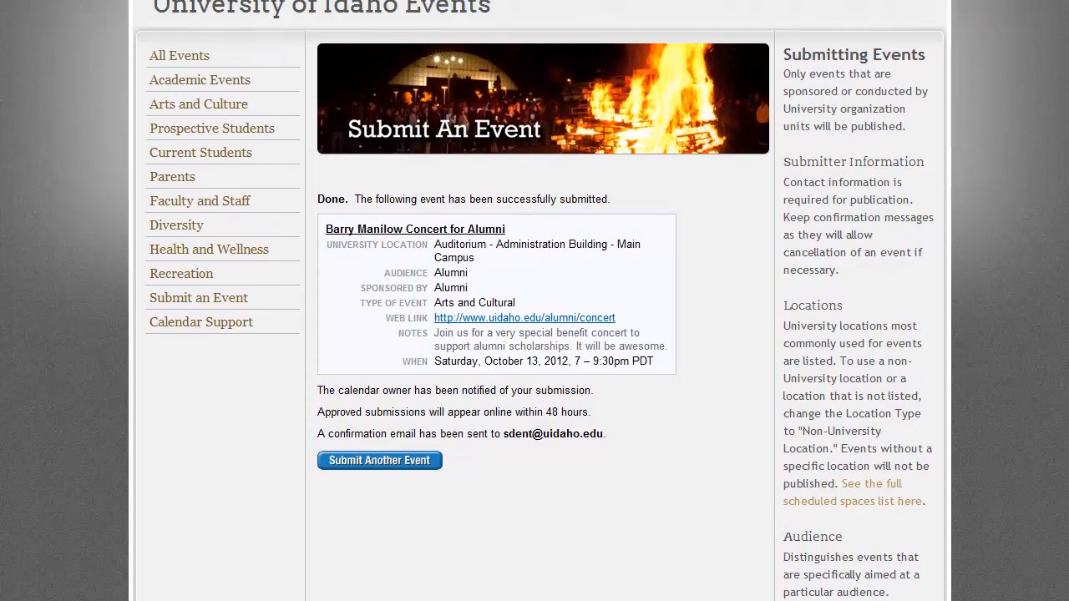
scroll(538, 300, up, 1)
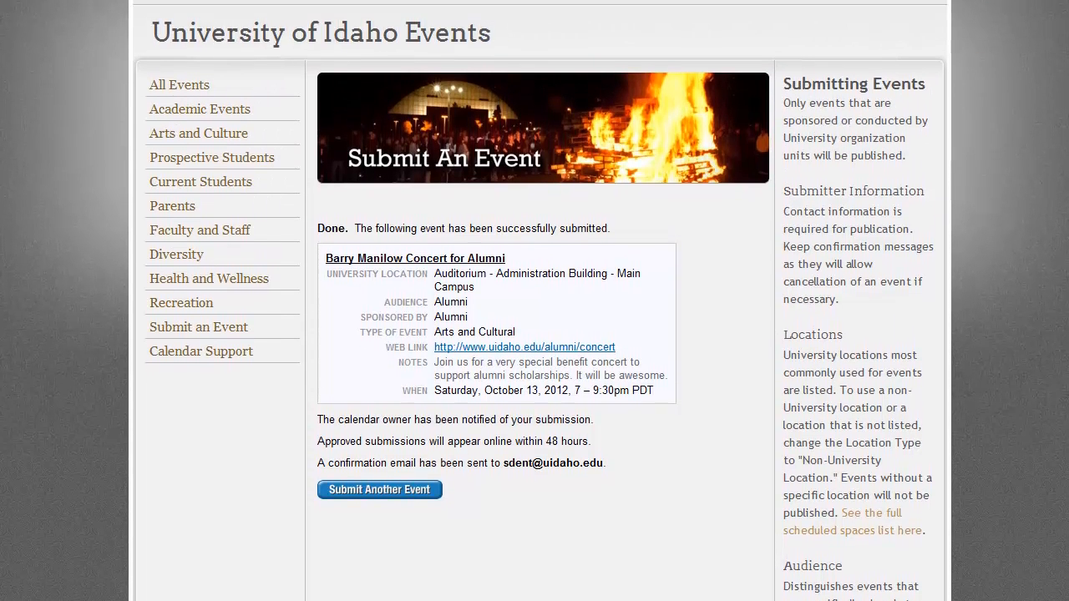